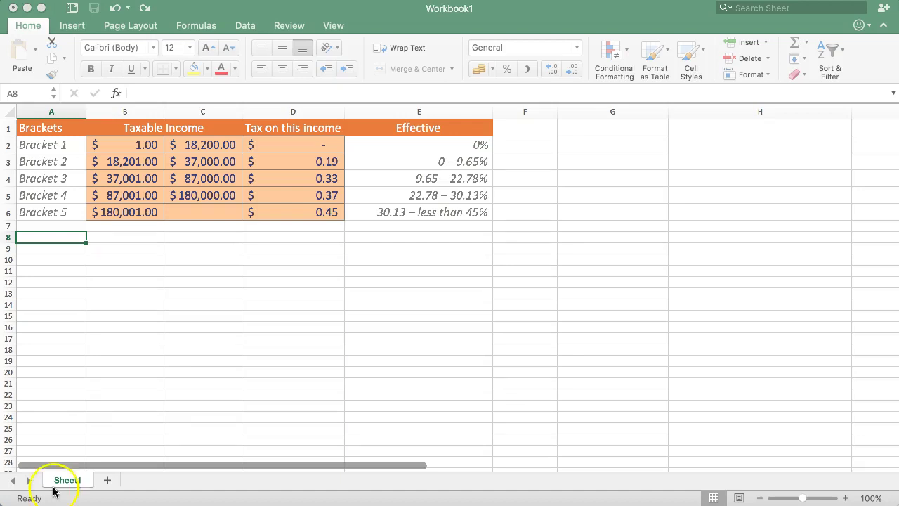
- Enter John in A8 with a $50,000.00 taxable income in B8
click(67, 241)
text(John)
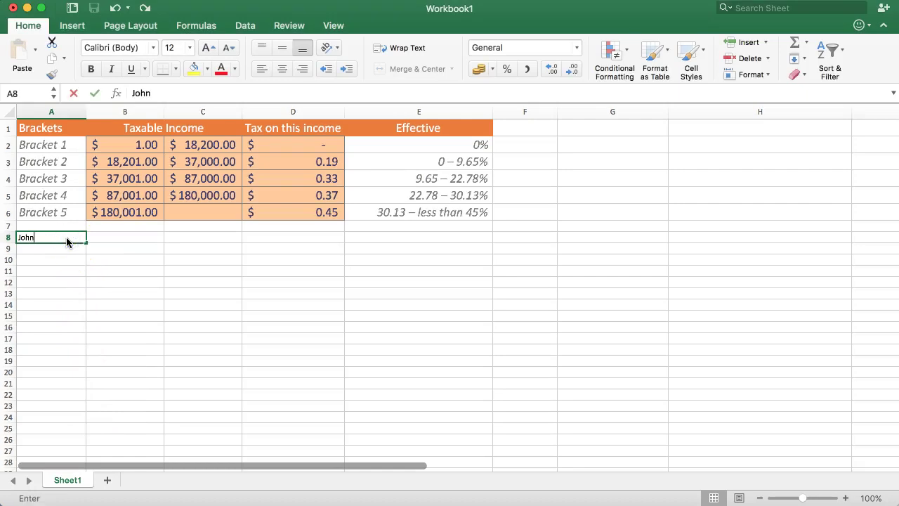
key(Tab)
text(0)
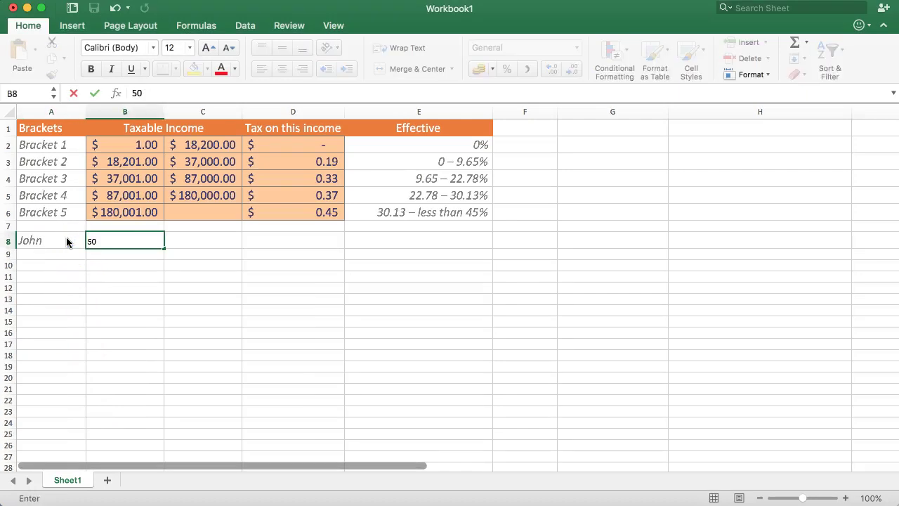
text(00.00)
key(Tab)
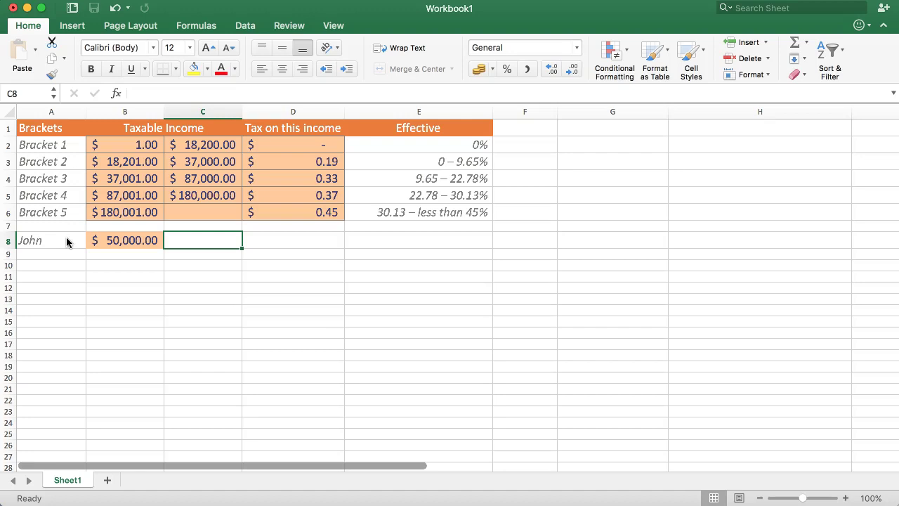
- Put a ?? placeholder in C8 for John's tax
text(00)
key(Return)
key(Up)
key(Right)
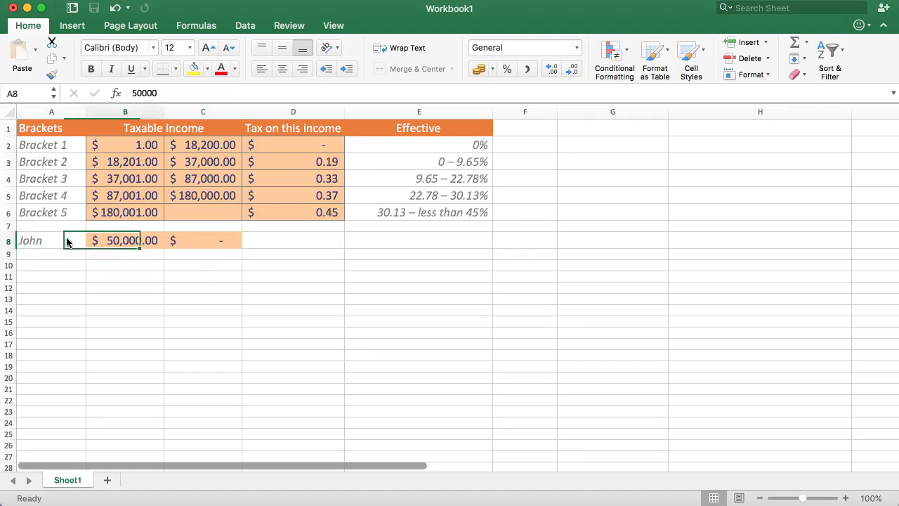
key(Right)
text(??)
key(Return)
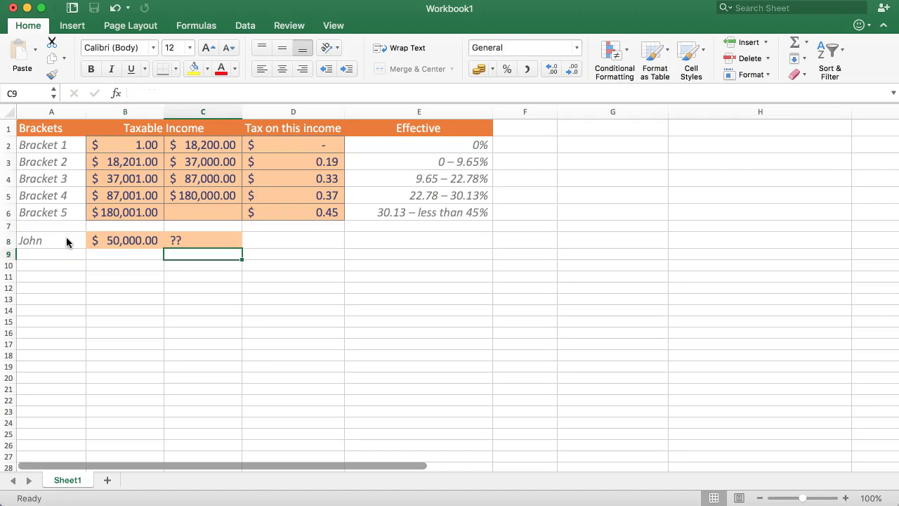
key(Up)
key(Left)
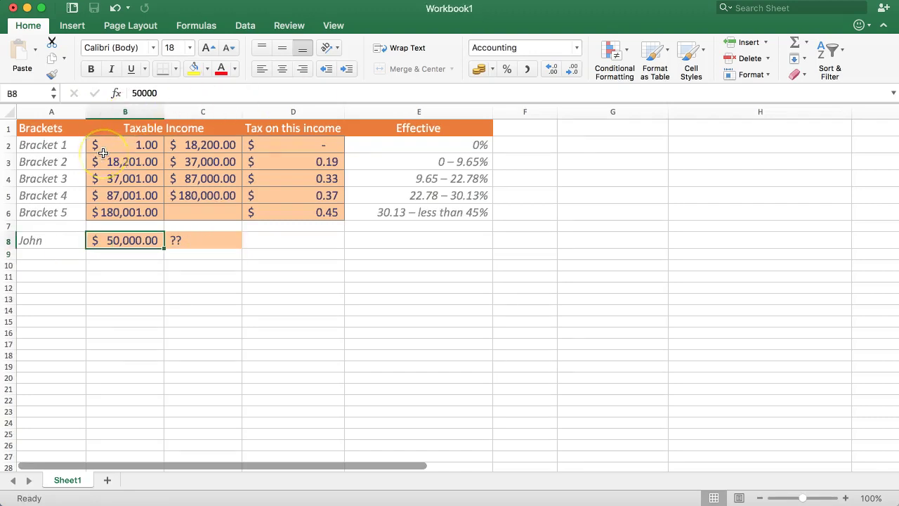
drag(60, 154, 430, 212)
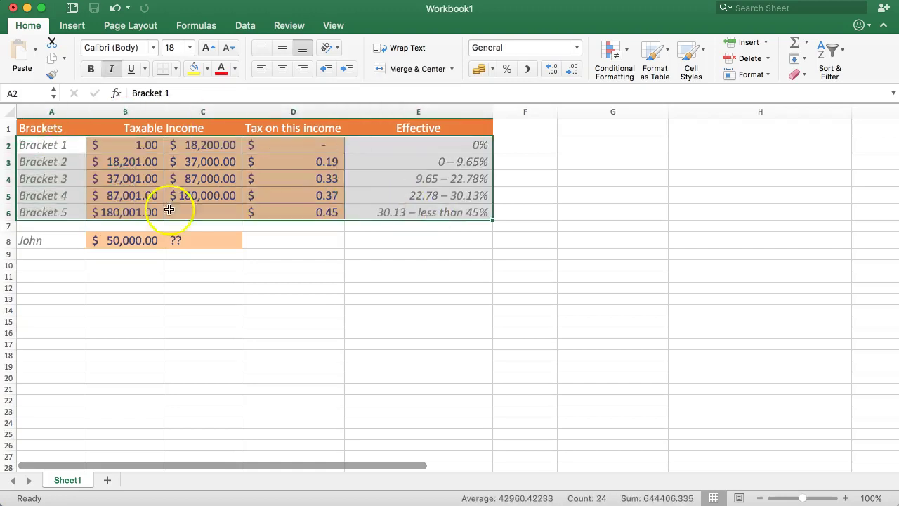
click(113, 236)
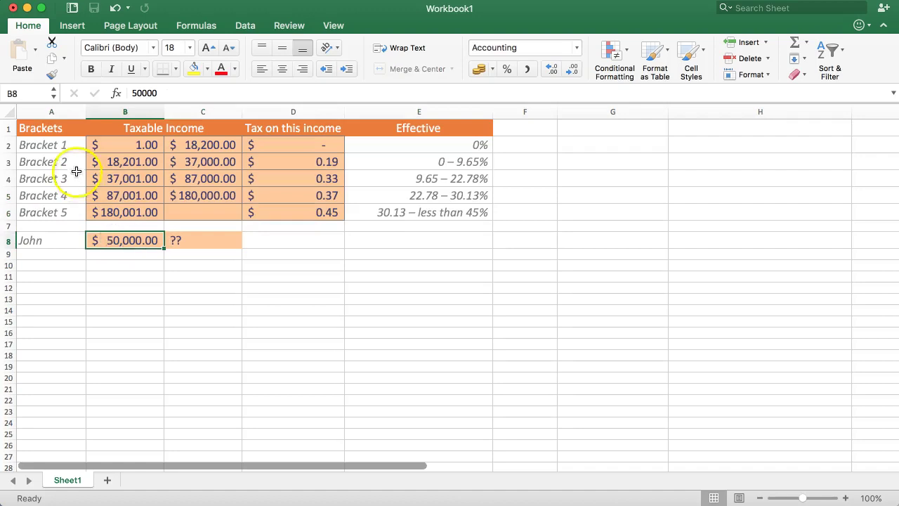
drag(46, 145, 453, 144)
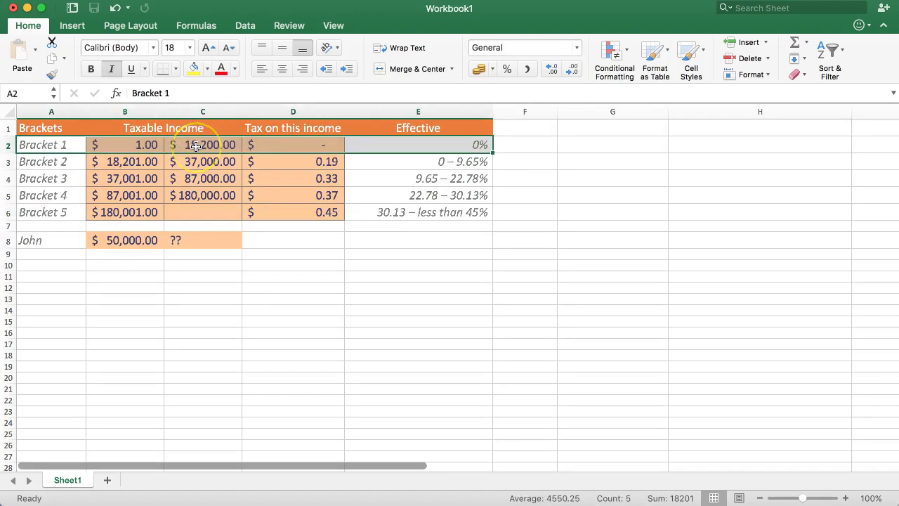
drag(55, 163, 411, 166)
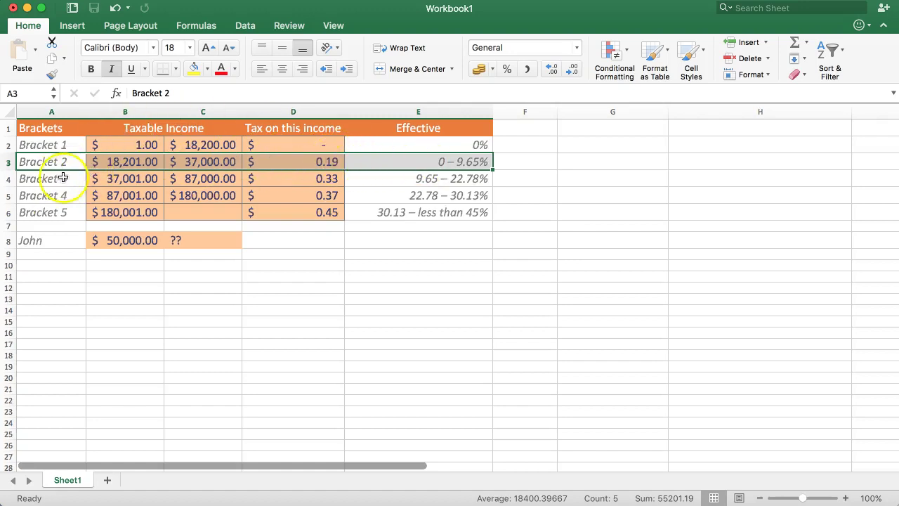
drag(43, 180, 428, 178)
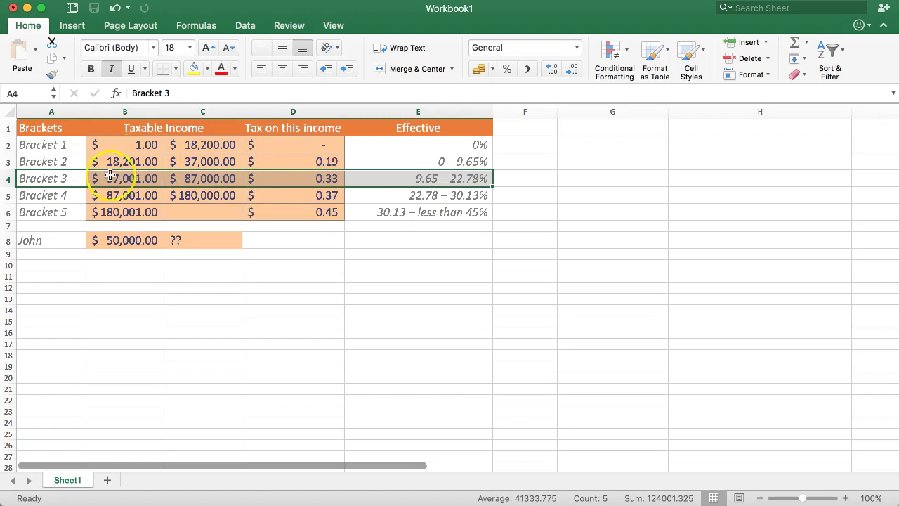
click(301, 180)
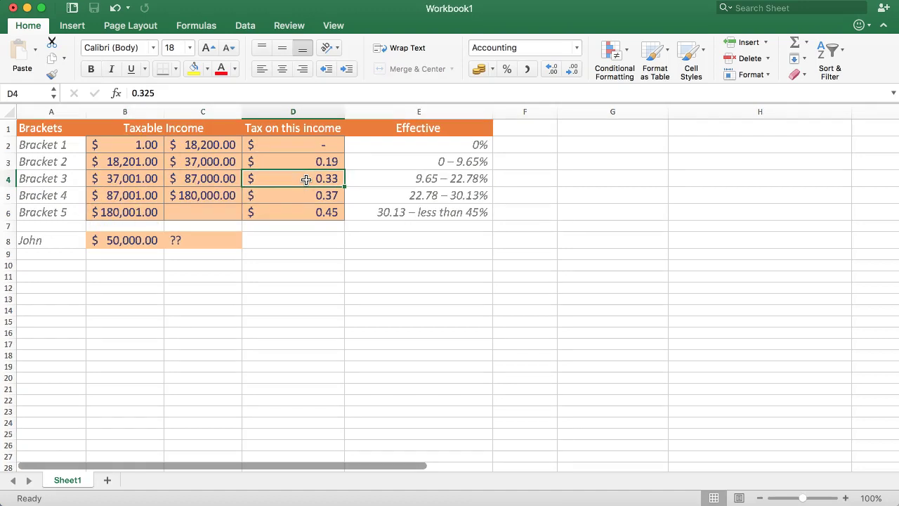
click(229, 238)
drag(233, 239, 103, 258)
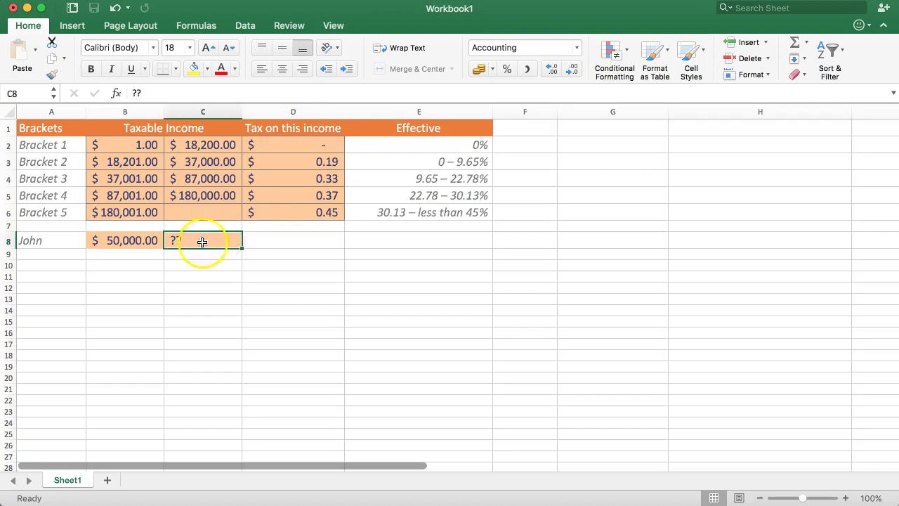
click(36, 255)
text(bracket)
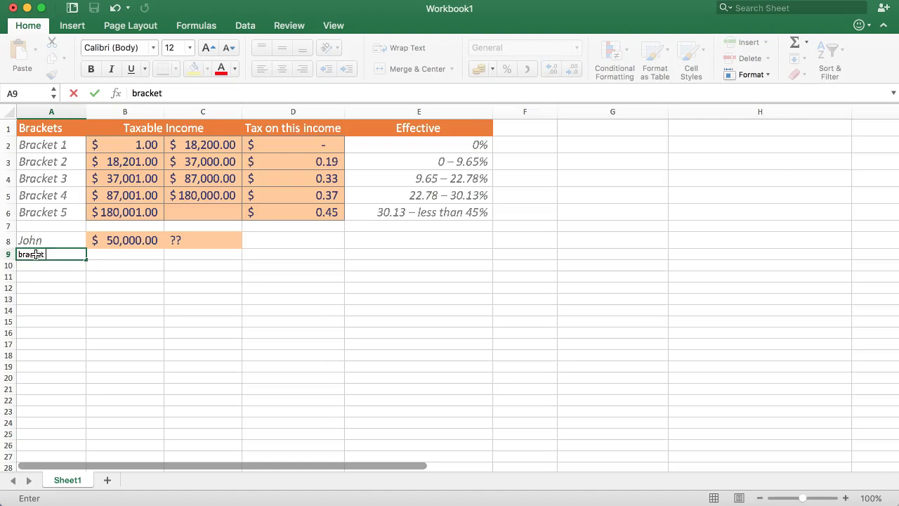
- Fill A9:A11 with the labels bracket 1, bracket 2 and bracket 3
text(1)
key(Return)
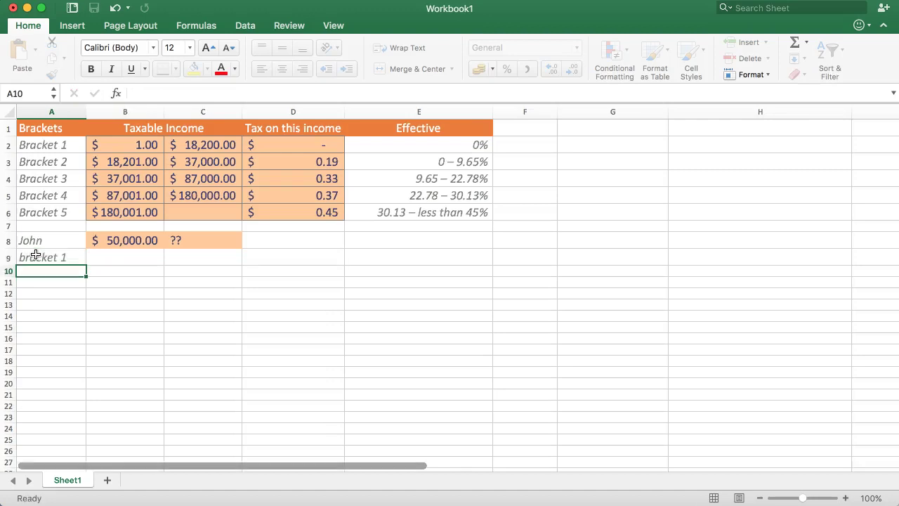
click(70, 257)
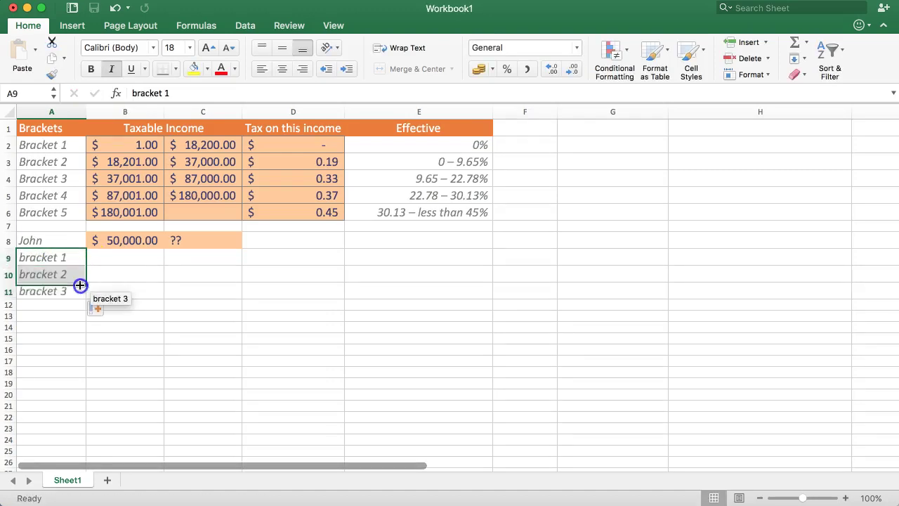
drag(83, 276, 83, 290)
click(66, 257)
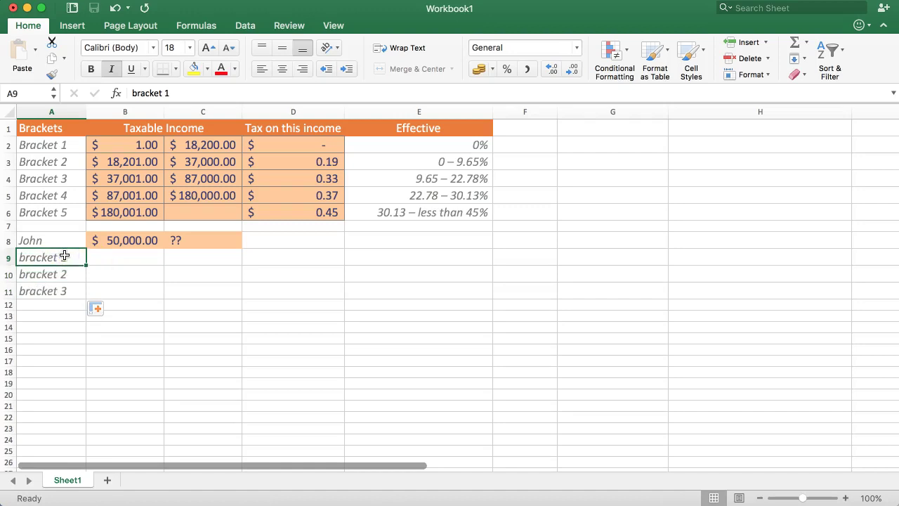
- Enter 0 as bracket 1's taxable amount in B9
click(71, 241)
click(123, 240)
drag(49, 179, 479, 180)
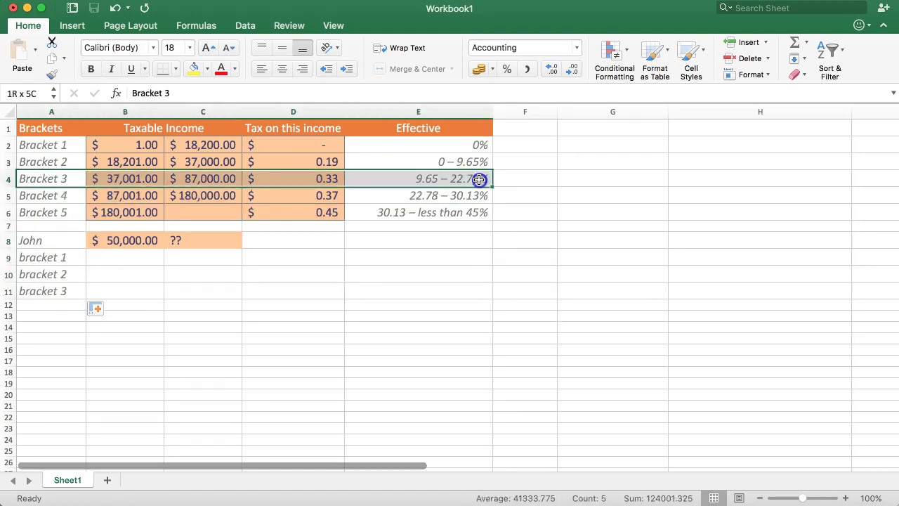
click(130, 313)
click(118, 271)
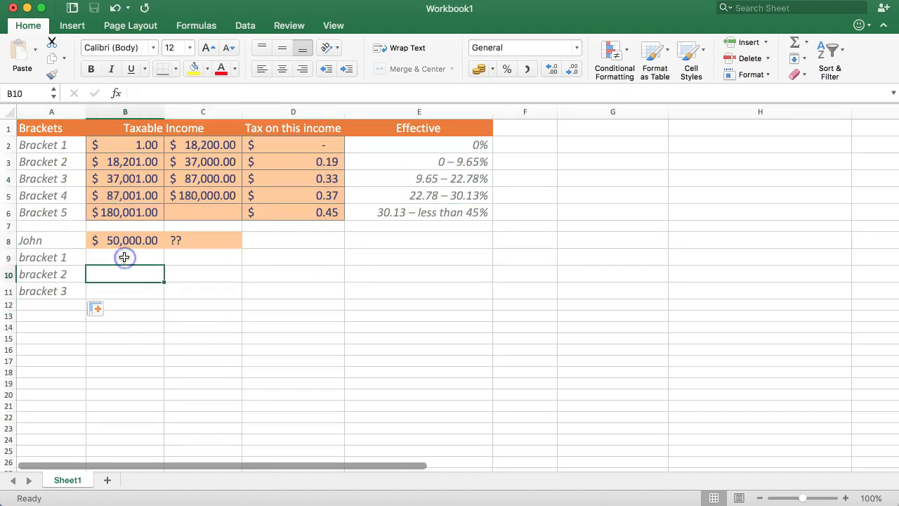
click(124, 257)
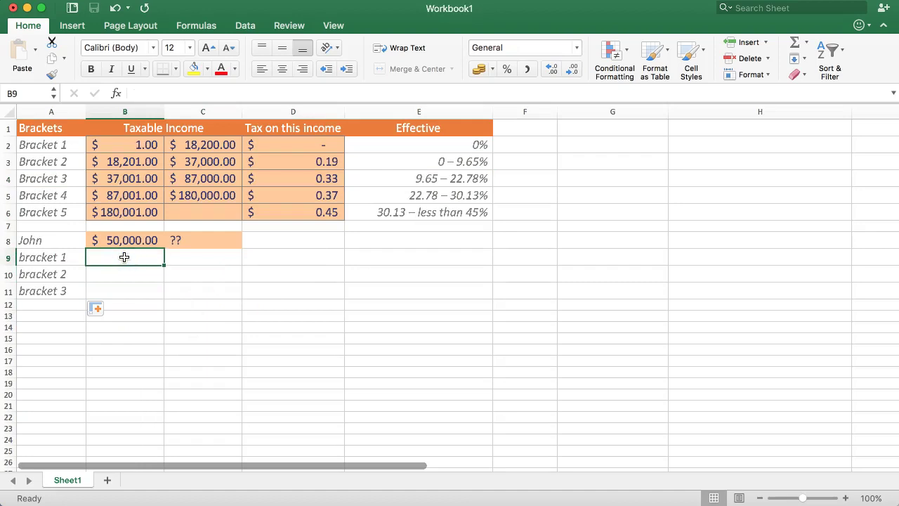
text(0)
key(Return)
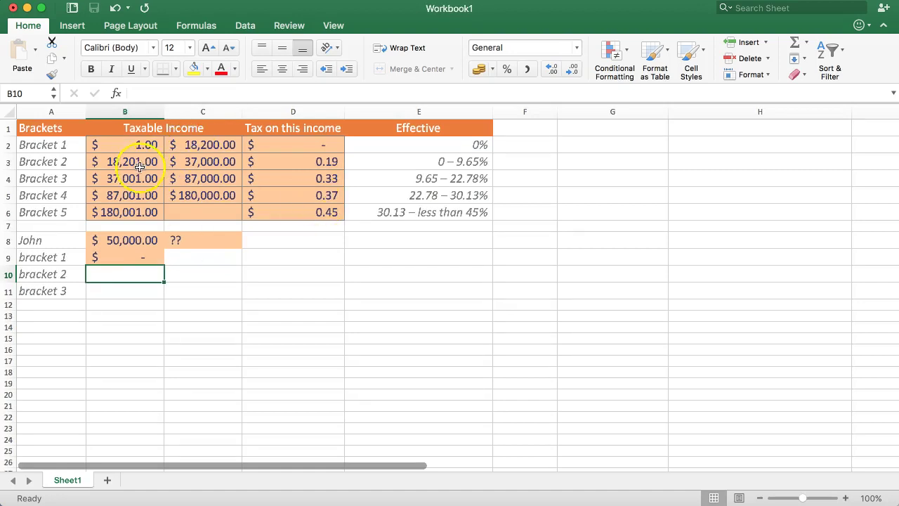
- Review Bracket 2's income limits and tax rate in the bracket table
drag(112, 162, 187, 162)
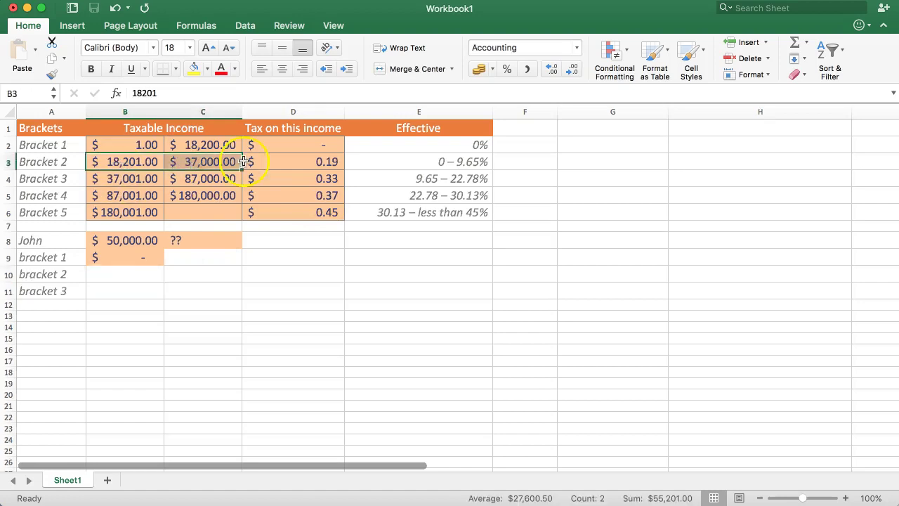
click(291, 162)
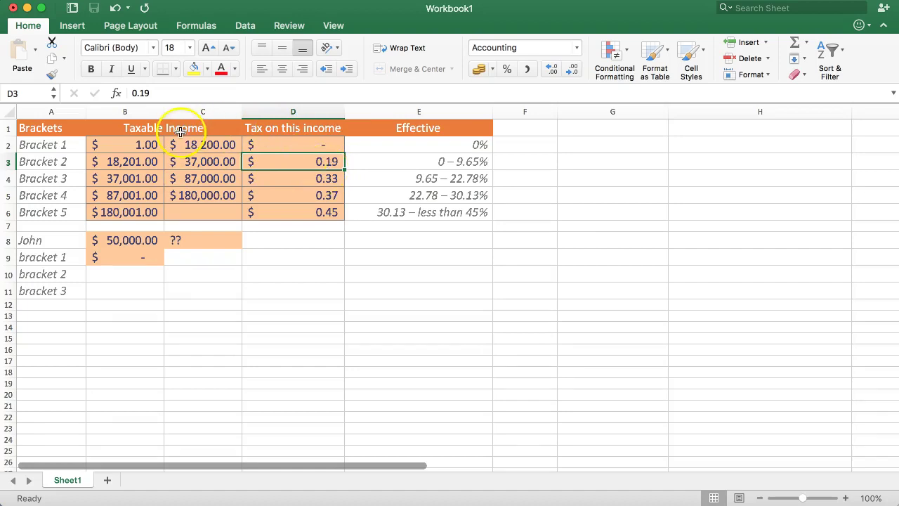
click(207, 160)
shift+click(149, 161)
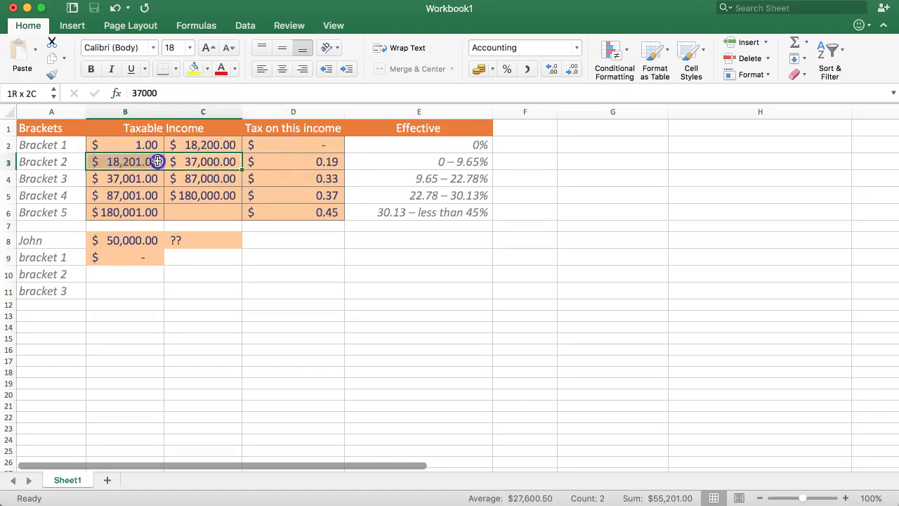
click(200, 161)
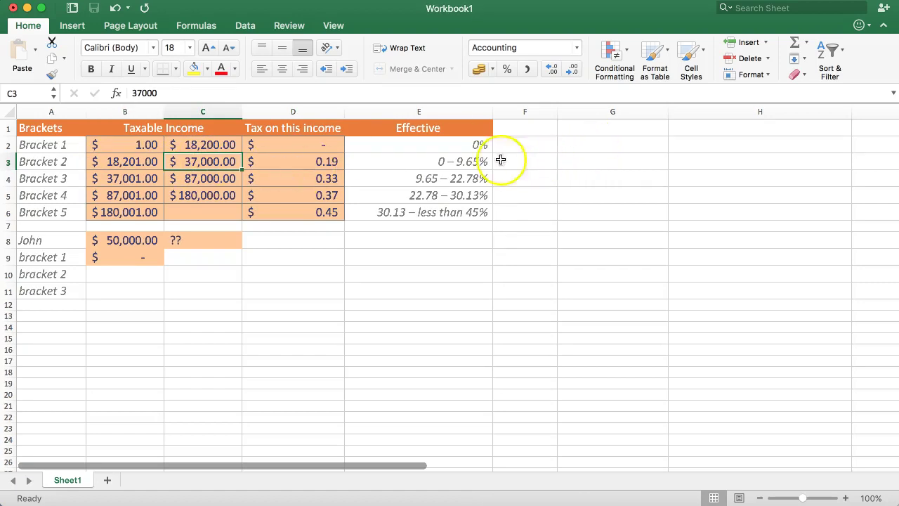
- Compute bracket 2's taxable amount as Bracket 2's upper limit minus Bracket 1's upper limit
click(115, 259)
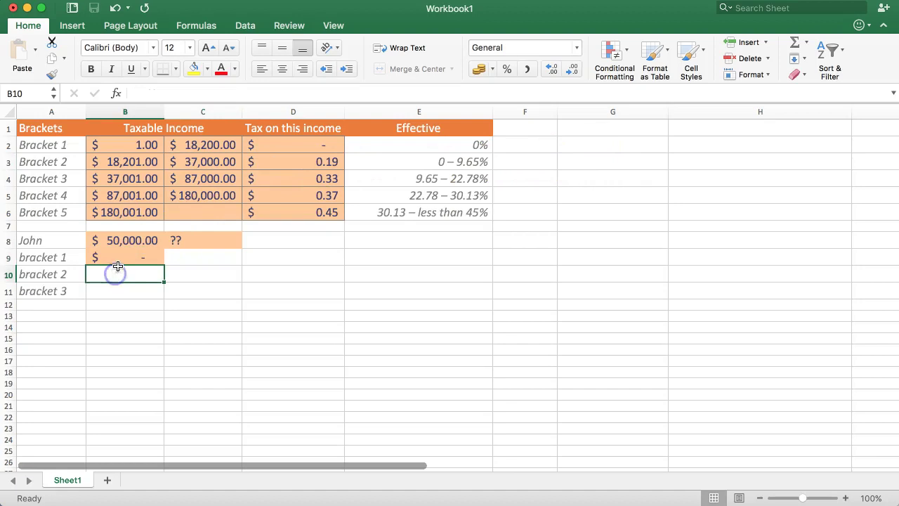
text(=)
click(185, 161)
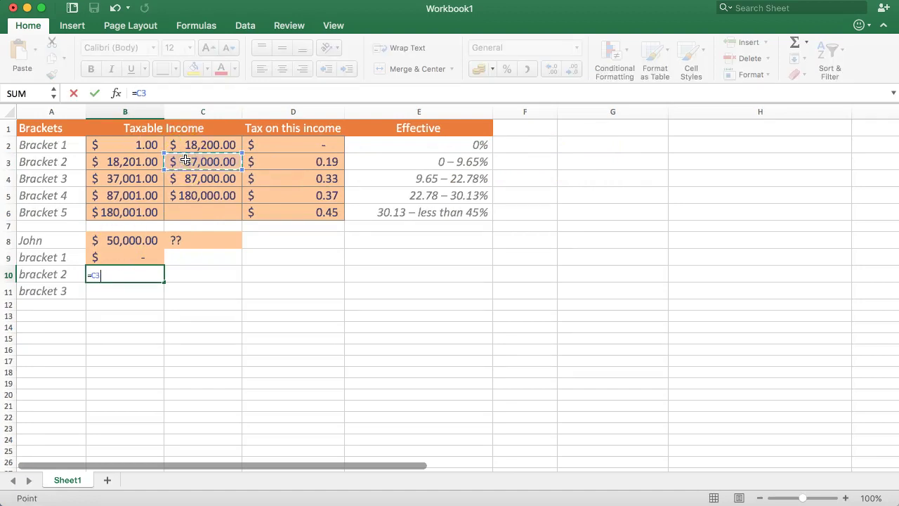
text(-)
click(193, 145)
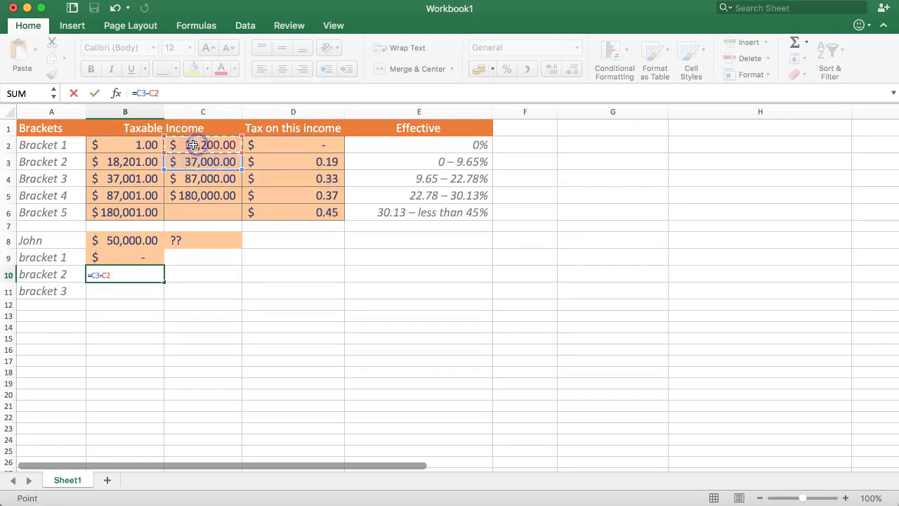
key(Return)
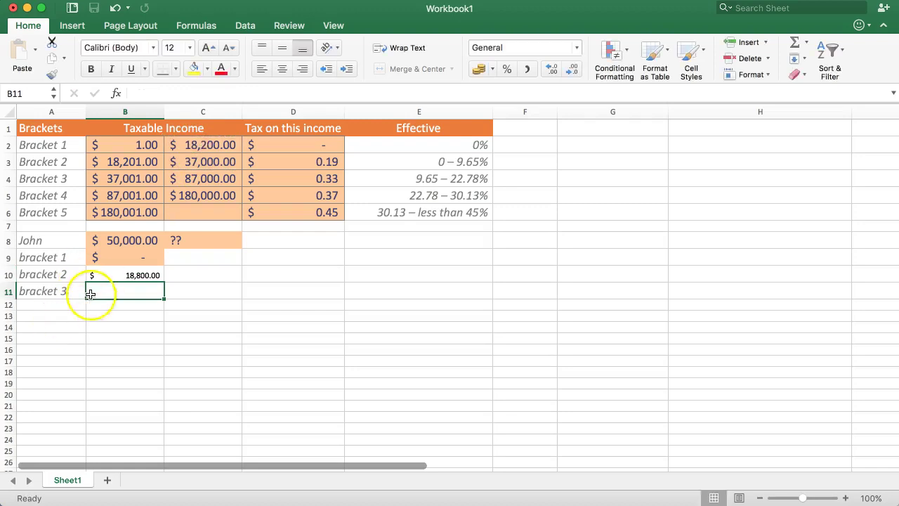
click(110, 275)
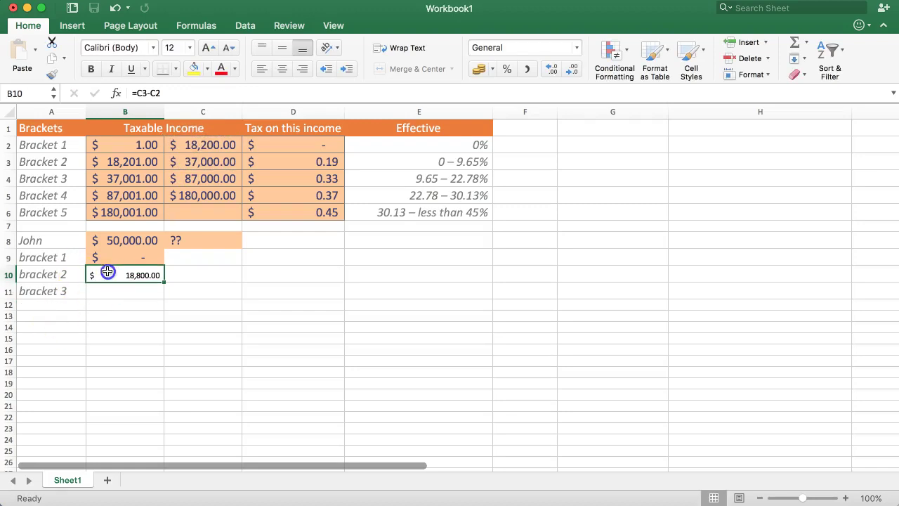
- Enter =B10*D3 in C10 to get bracket 2's tax of 3572
click(198, 275)
text(=)
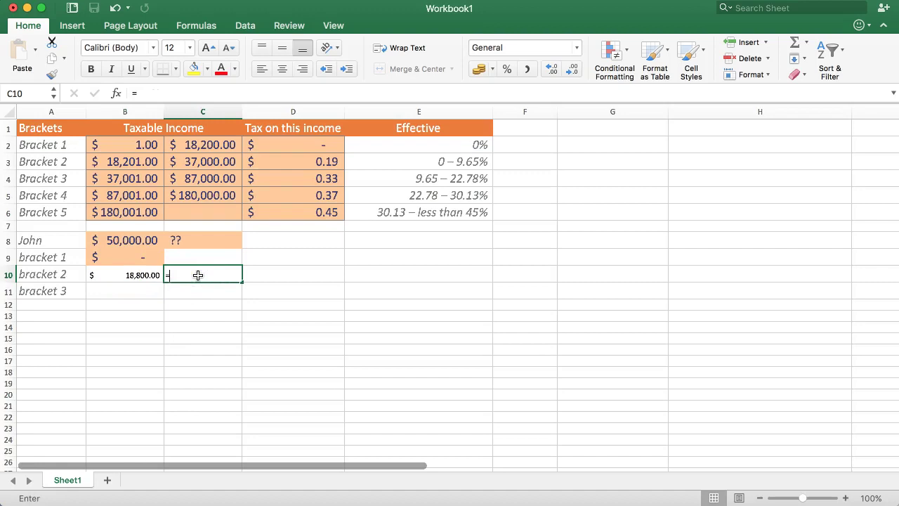
click(137, 275)
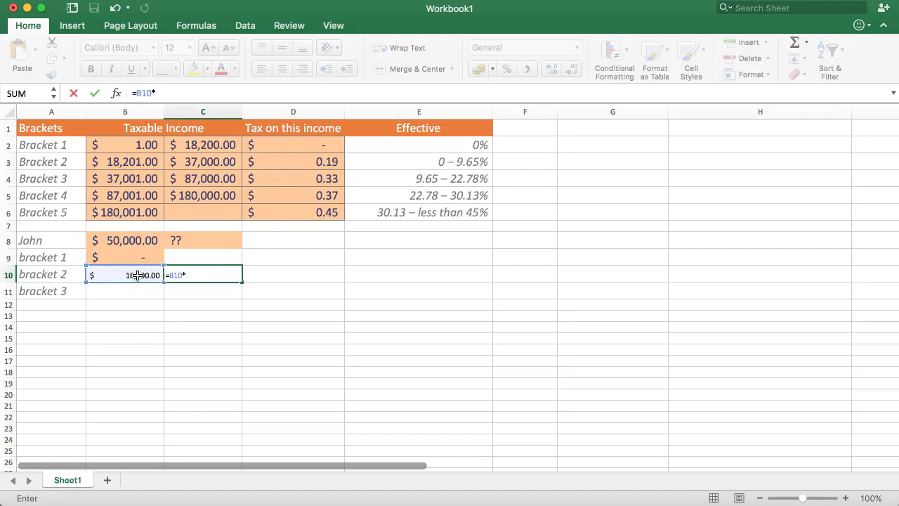
click(281, 162)
key(Return)
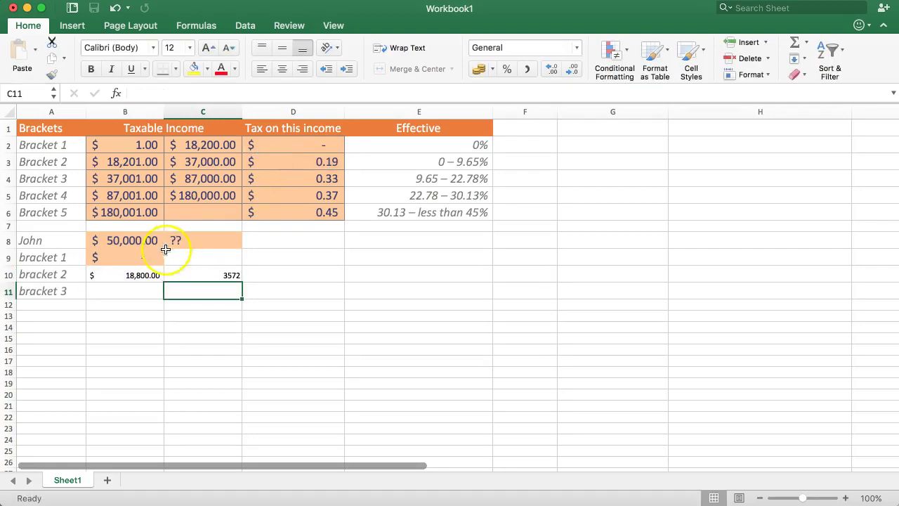
click(189, 274)
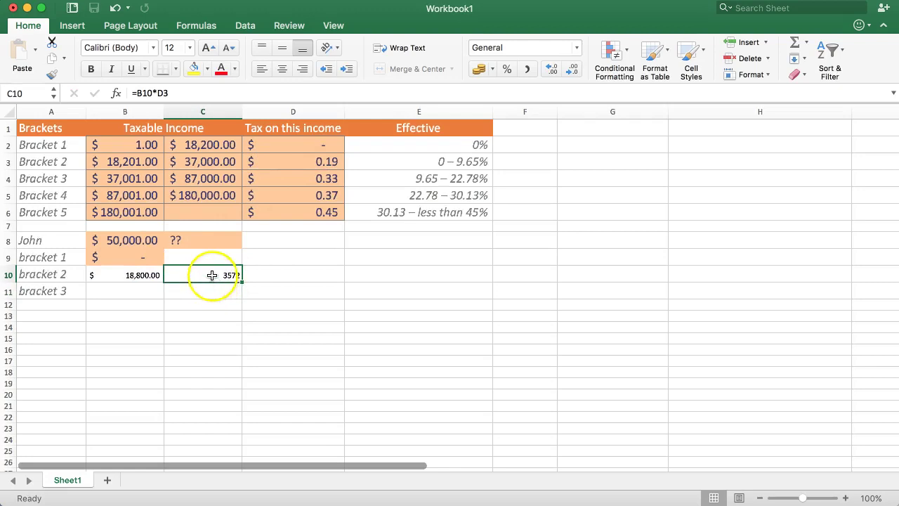
click(421, 160)
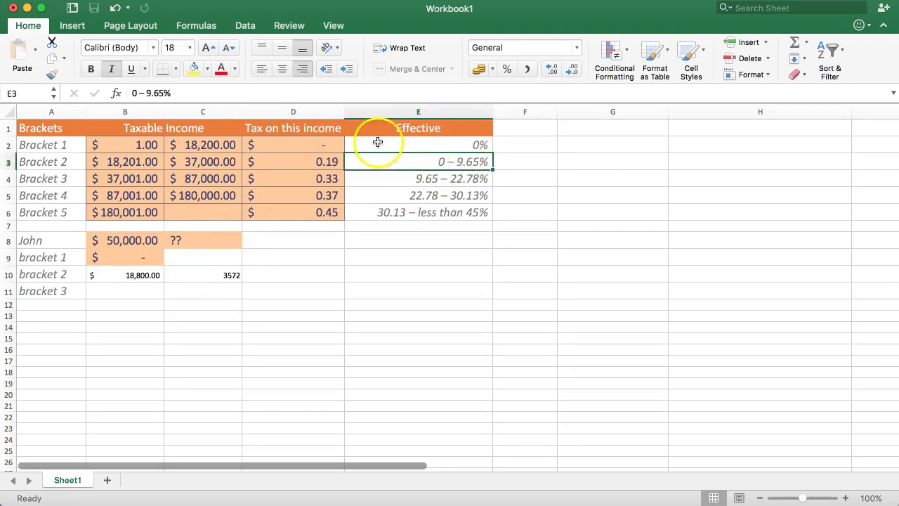
drag(416, 146, 412, 203)
click(417, 179)
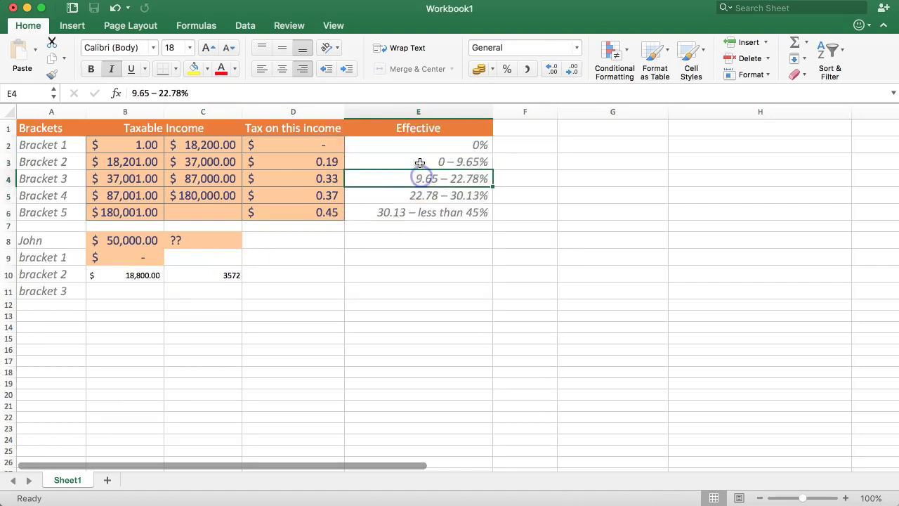
click(489, 164)
click(451, 164)
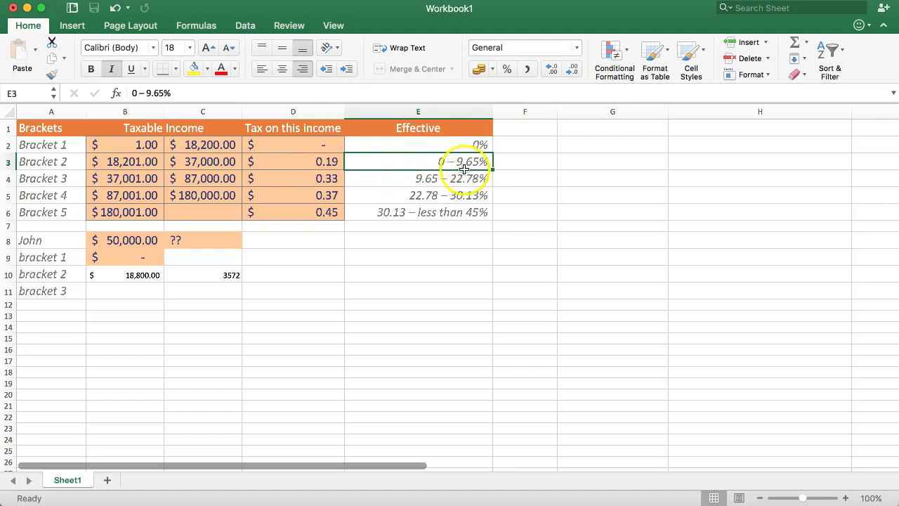
click(271, 277)
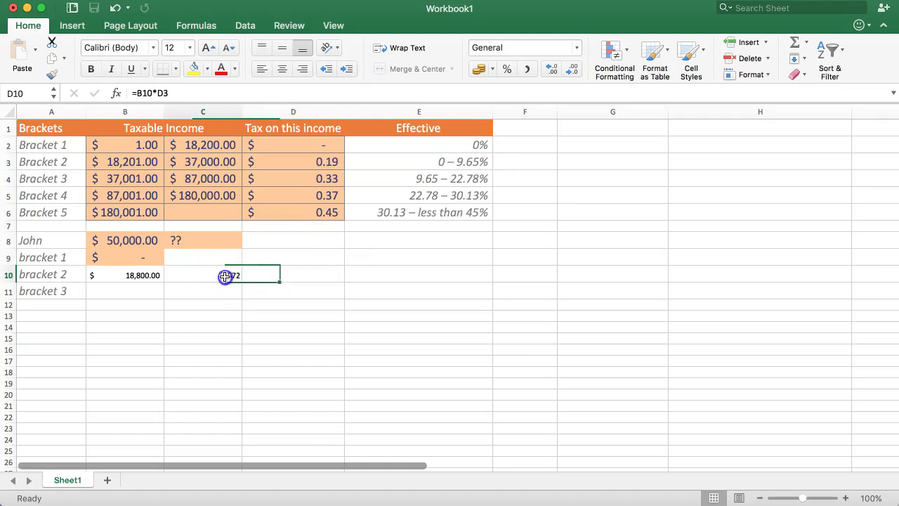
drag(225, 276, 220, 275)
click(257, 274)
text(=)
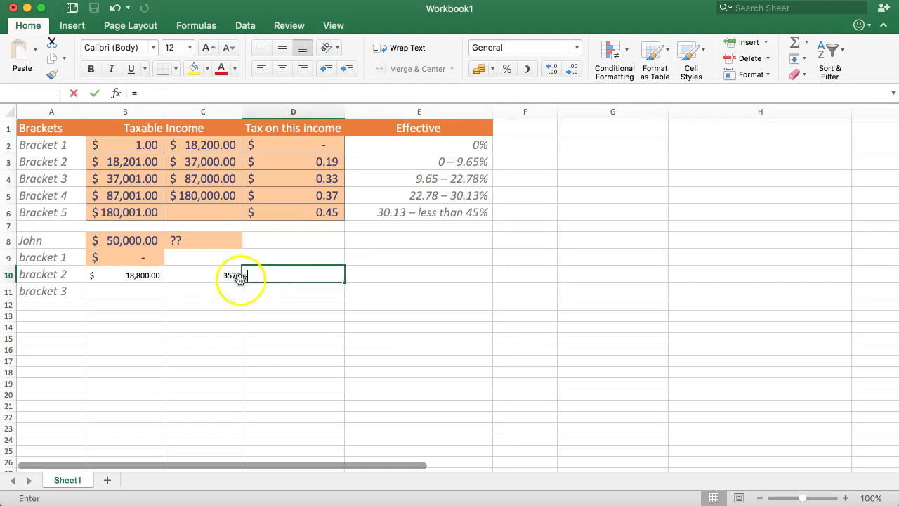
click(196, 274)
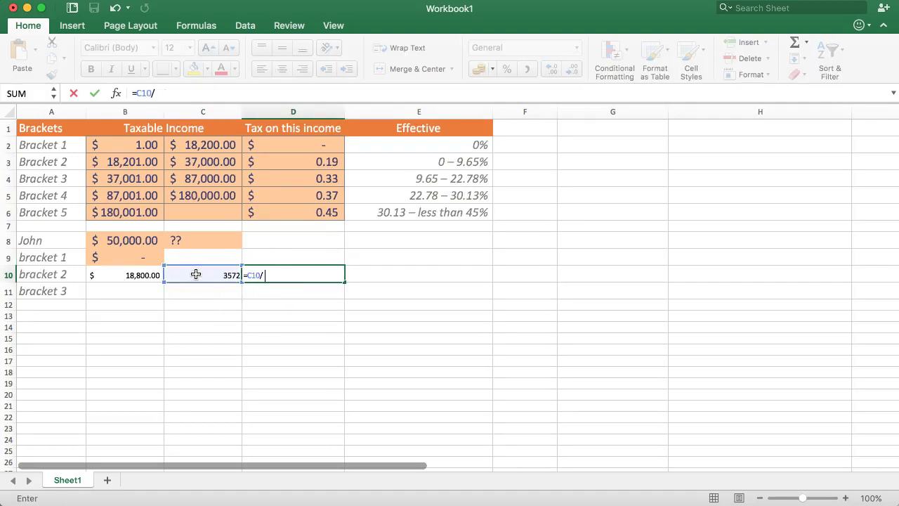
click(207, 161)
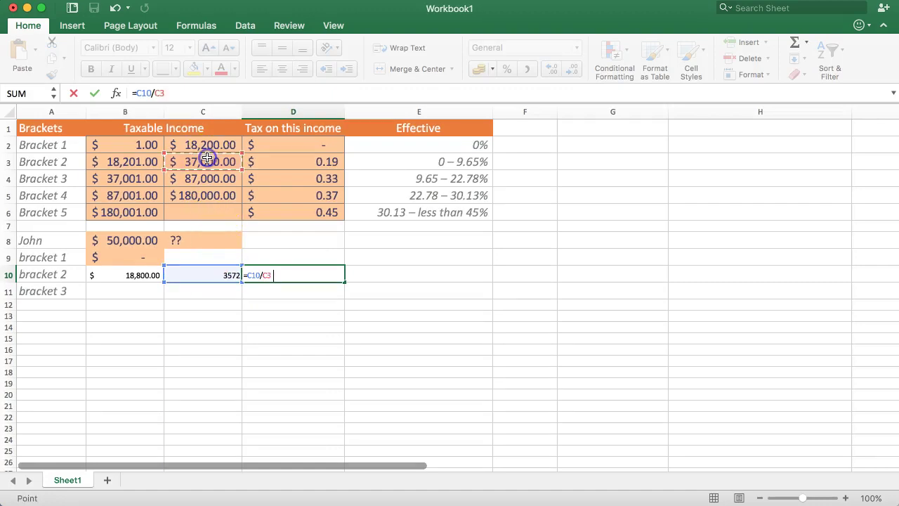
key(Return)
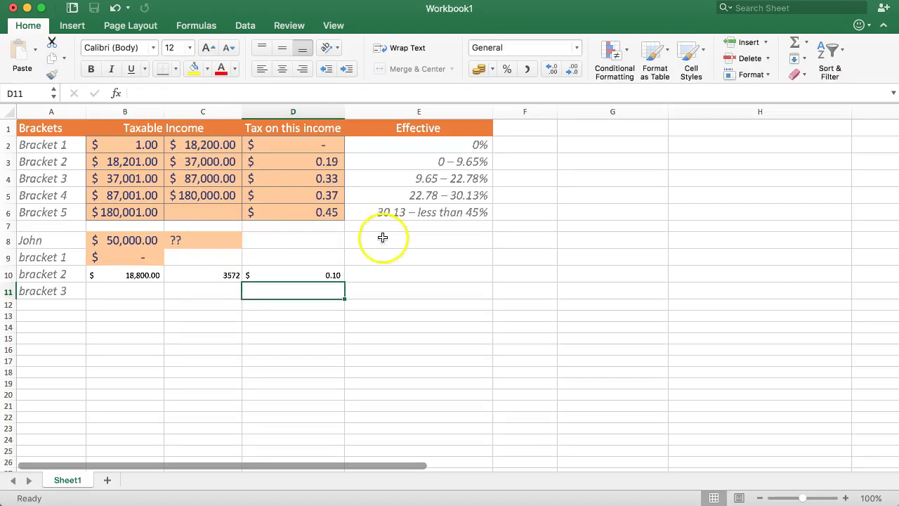
click(315, 275)
click(506, 70)
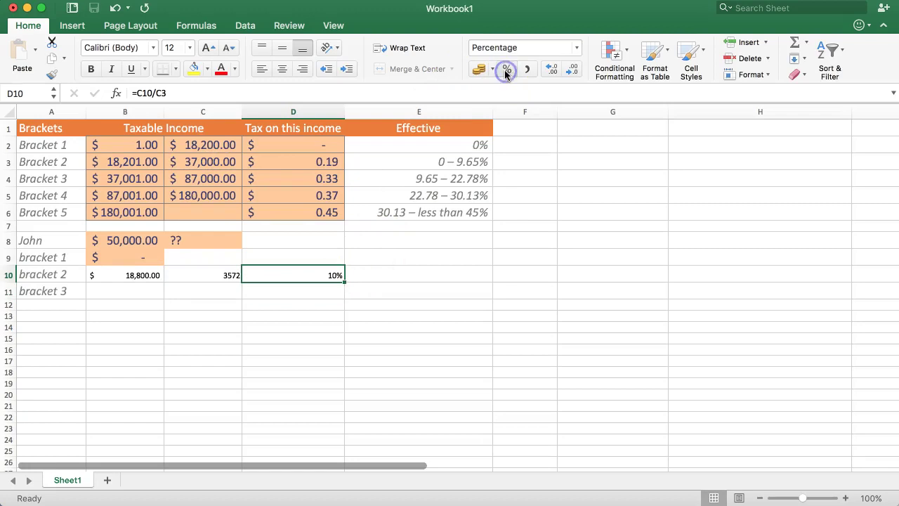
click(551, 70)
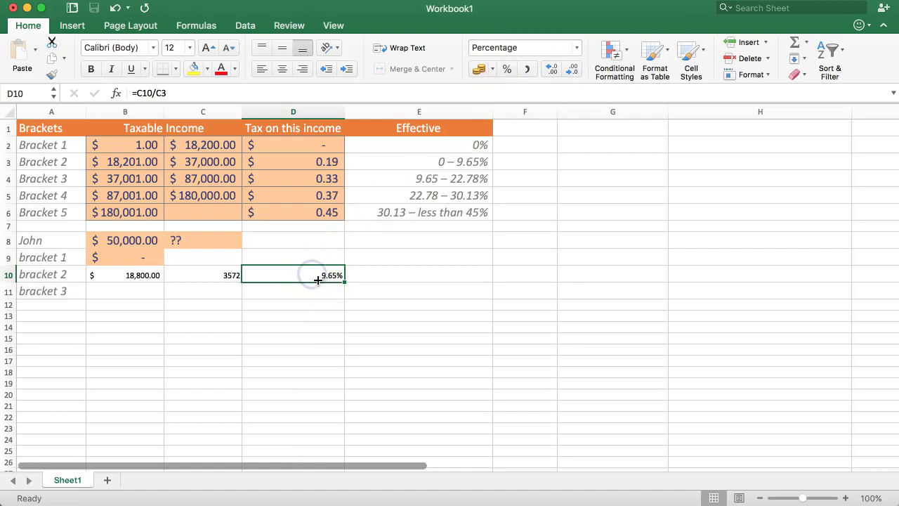
click(435, 180)
click(327, 275)
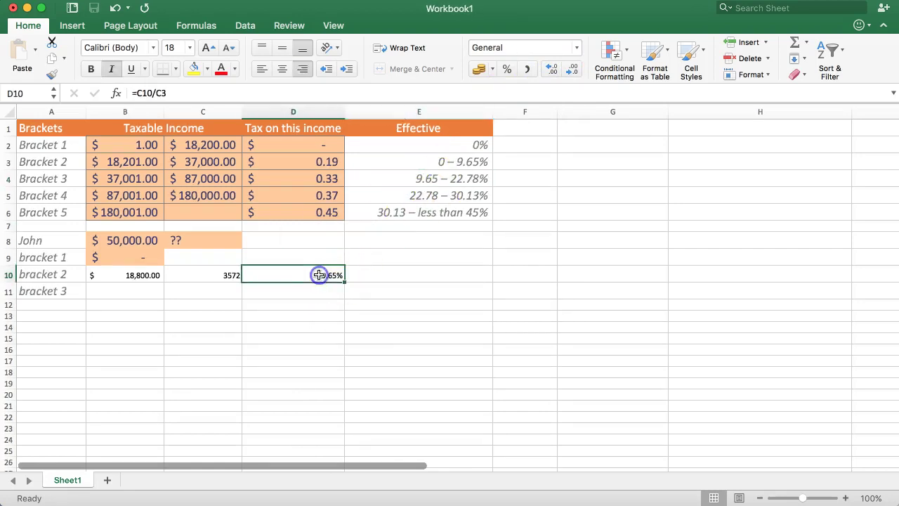
click(393, 162)
click(282, 274)
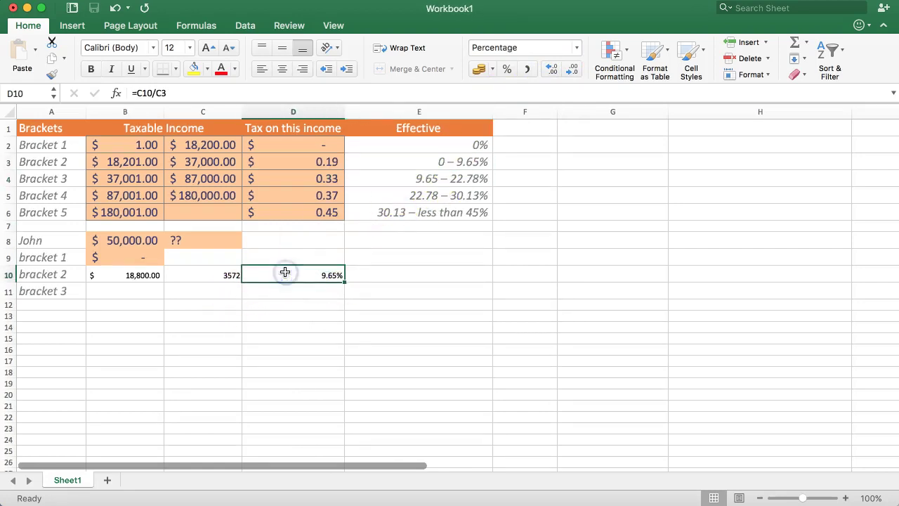
click(215, 275)
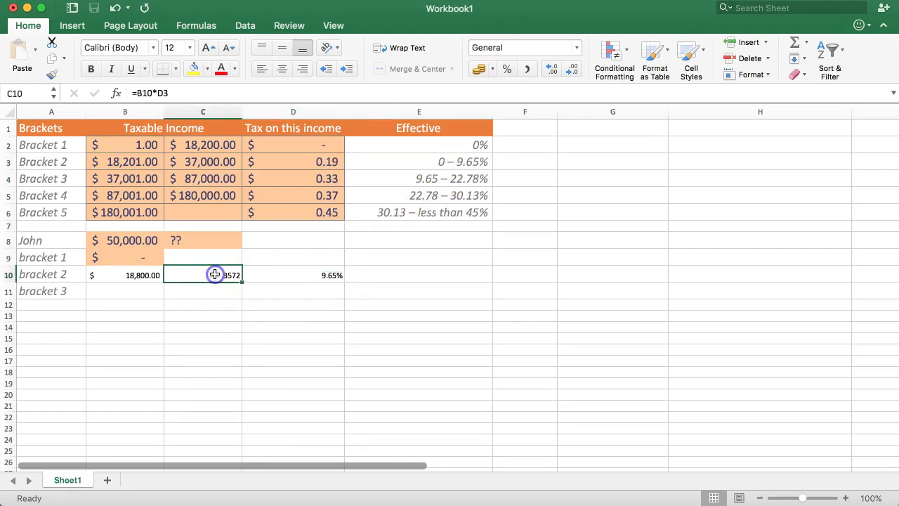
click(122, 275)
click(182, 275)
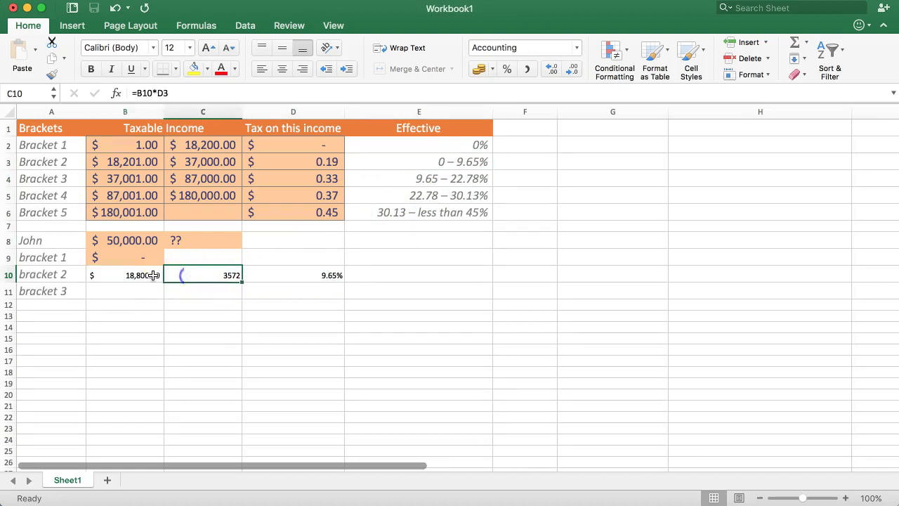
click(195, 162)
click(295, 276)
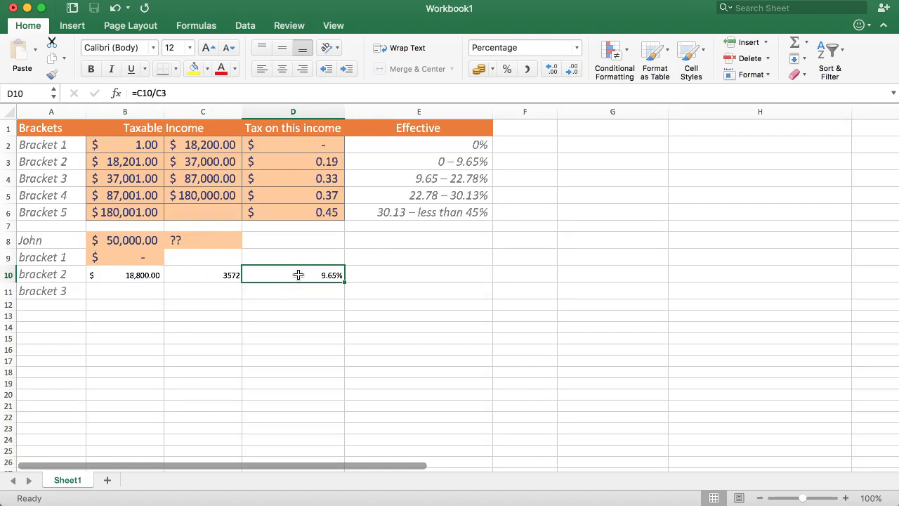
key(Delete)
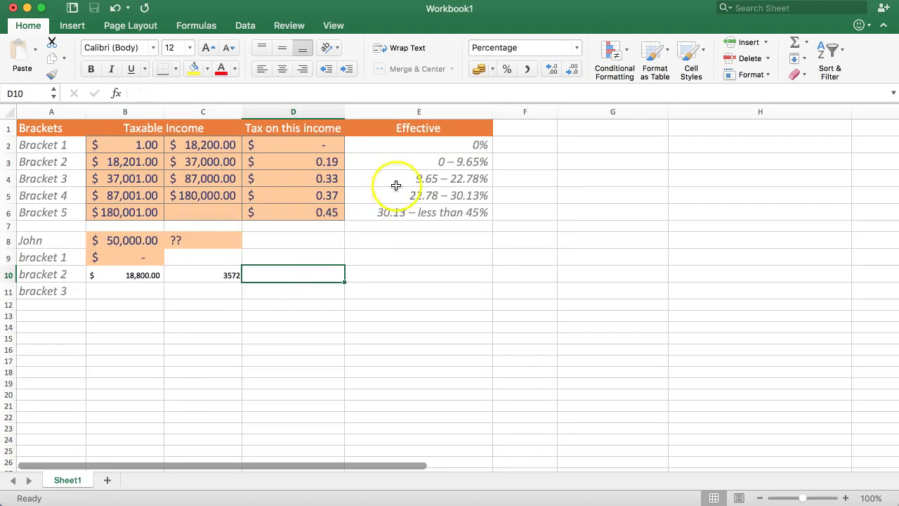
drag(414, 145, 409, 212)
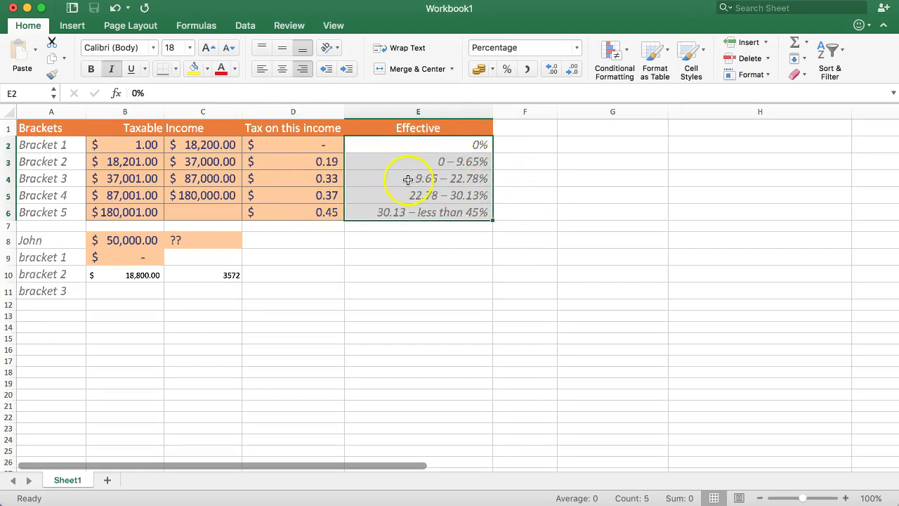
click(194, 284)
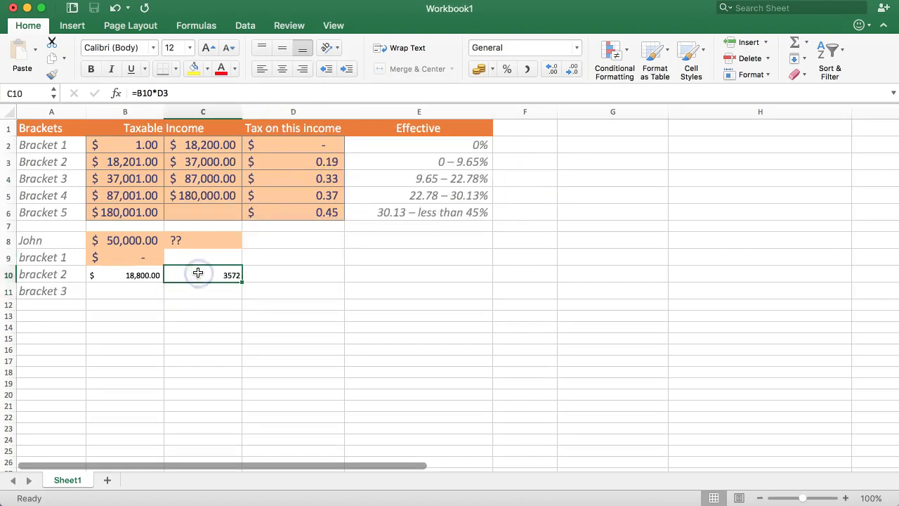
- Format C10 as US-dollar accounting so bracket 2's tax reads $ 3,572.00
click(198, 274)
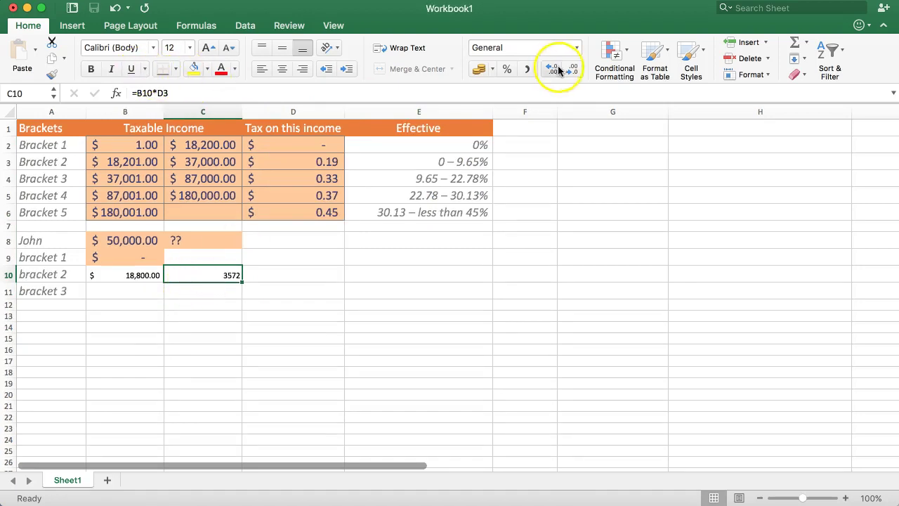
click(488, 68)
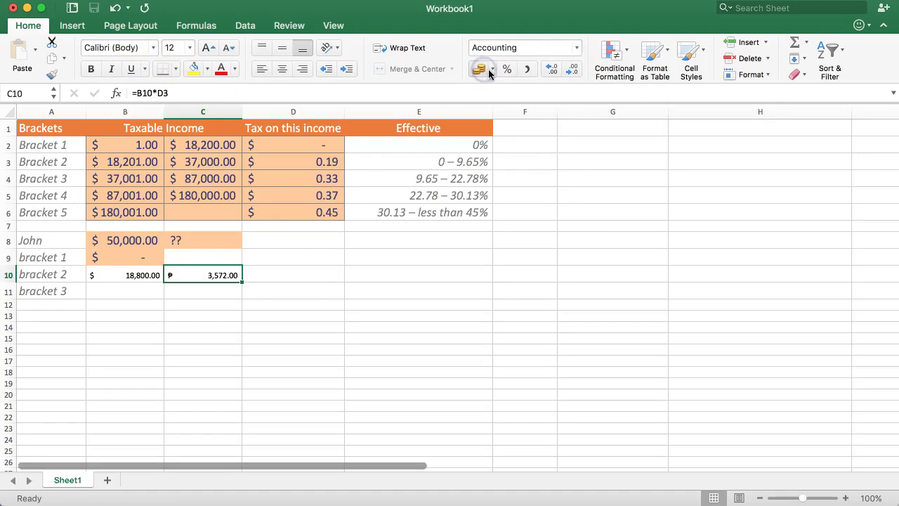
click(518, 89)
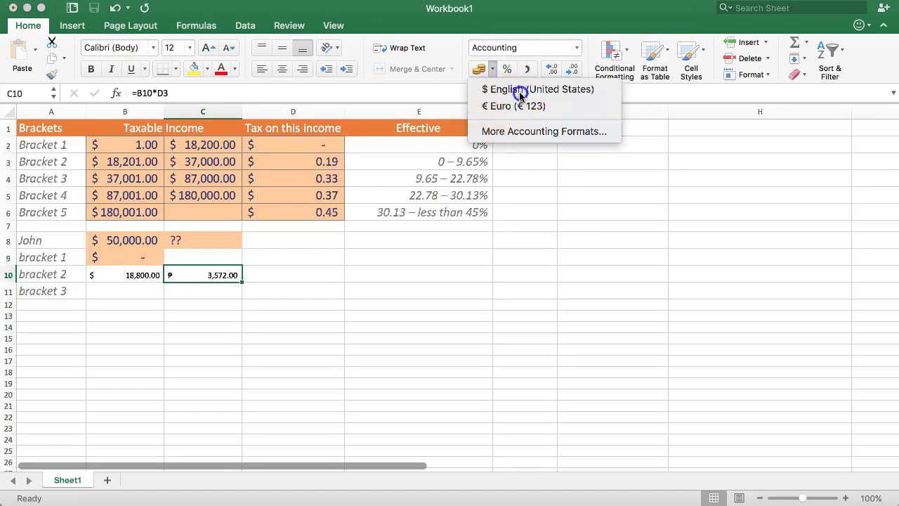
click(123, 290)
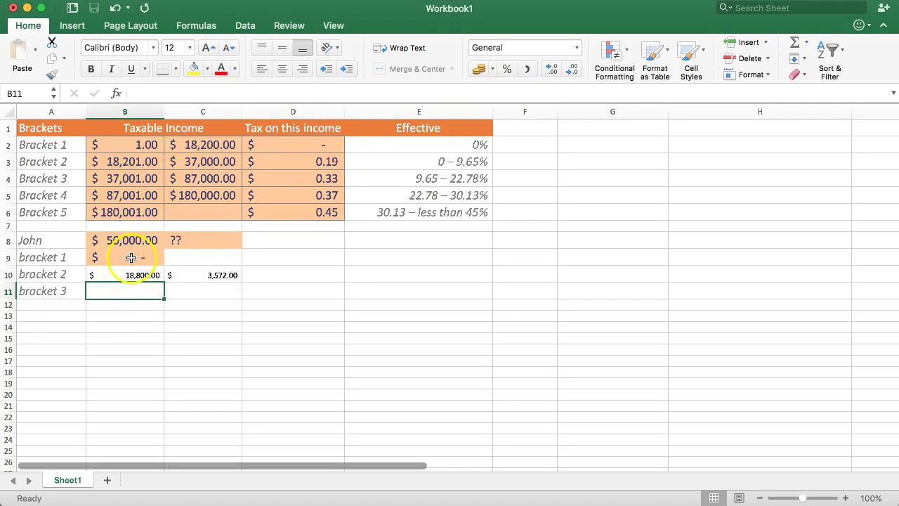
- Enter =B8-C3 in B11, giving bracket 3 a taxable amount of $13,000.00
text(=)
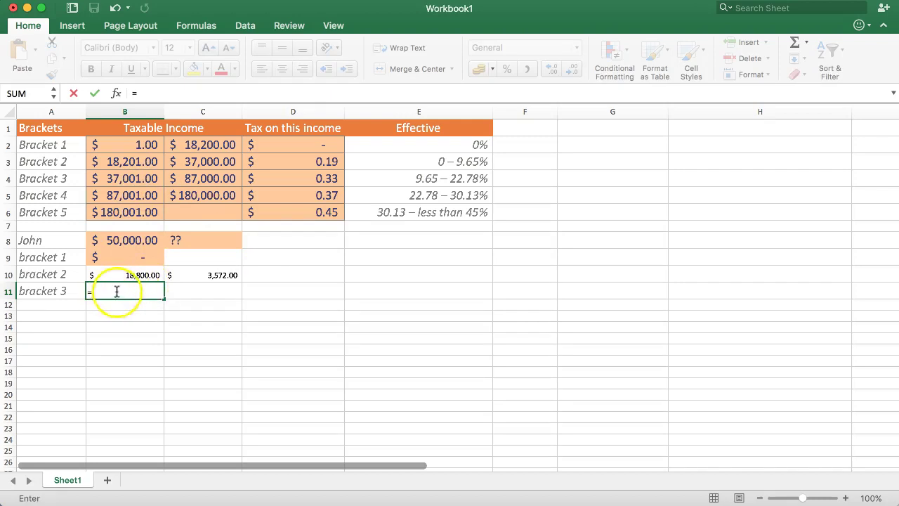
click(110, 239)
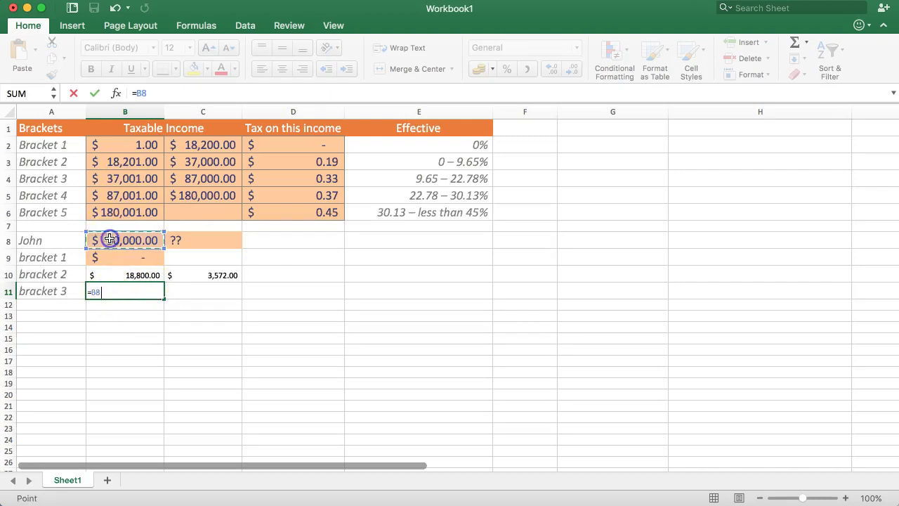
text(-)
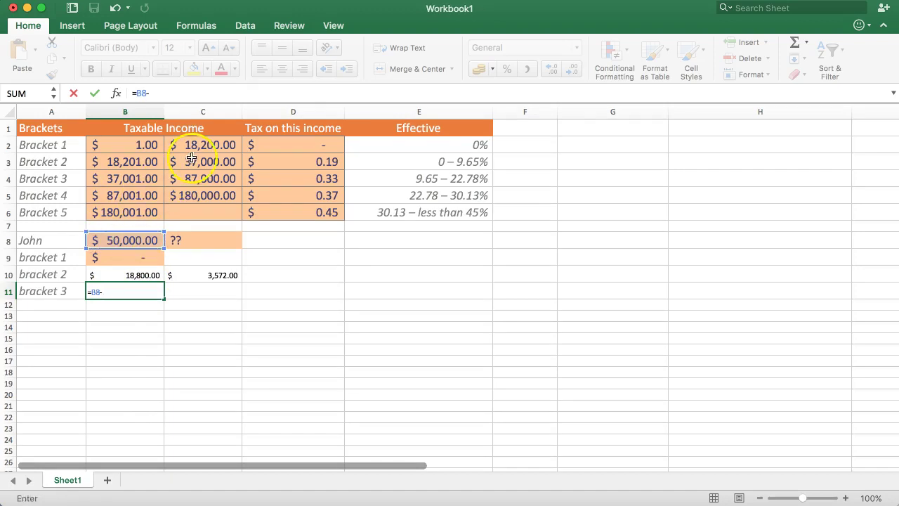
click(190, 161)
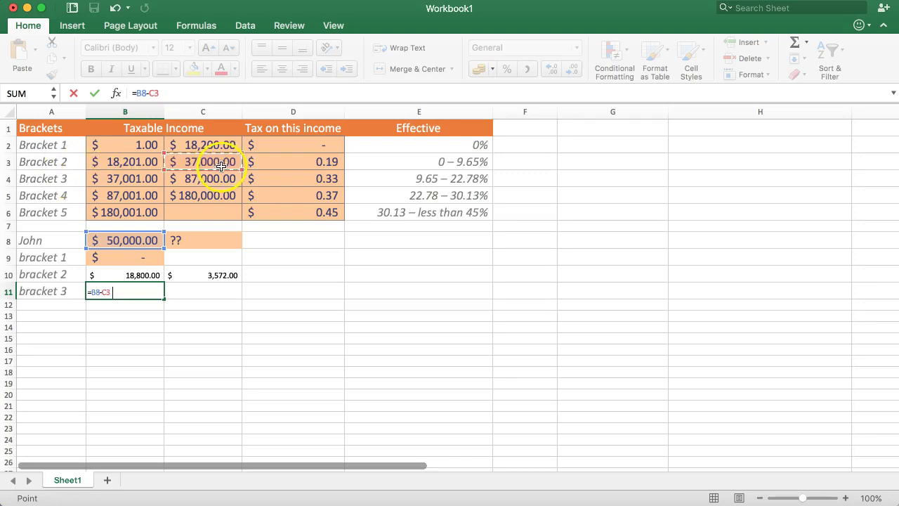
key(Return)
click(131, 292)
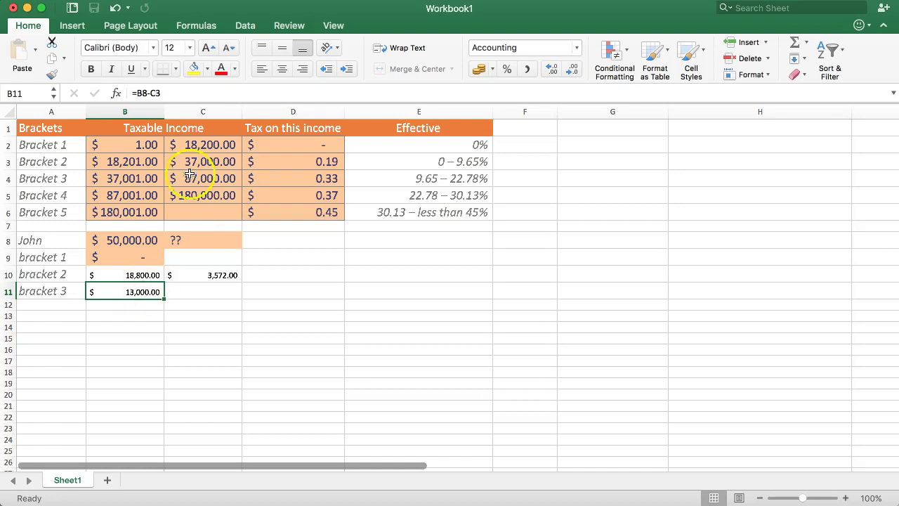
click(135, 295)
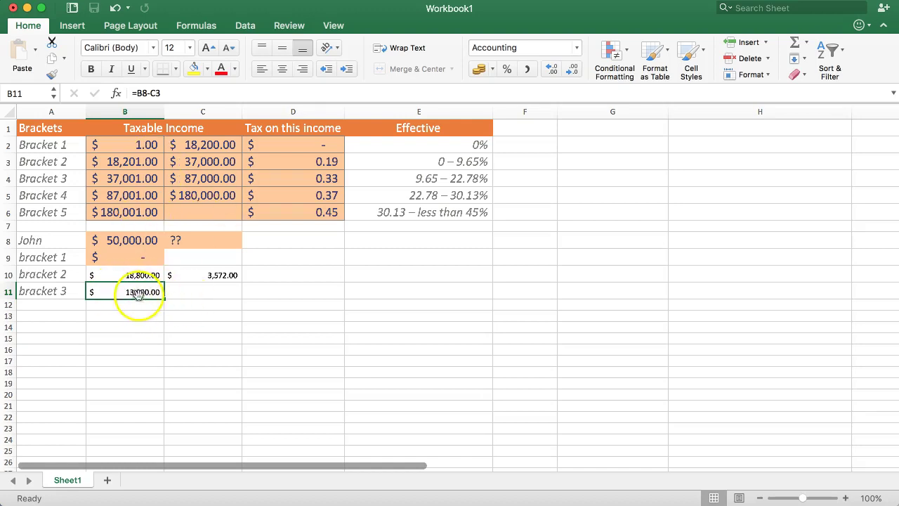
- Enter =B11*D4 in C11 to get bracket 3's tax of $4,225
click(133, 178)
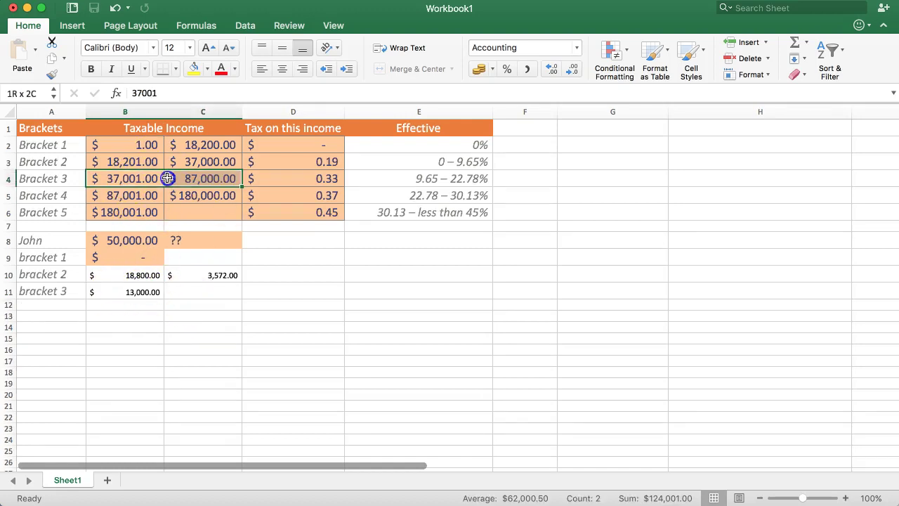
click(301, 178)
click(315, 181)
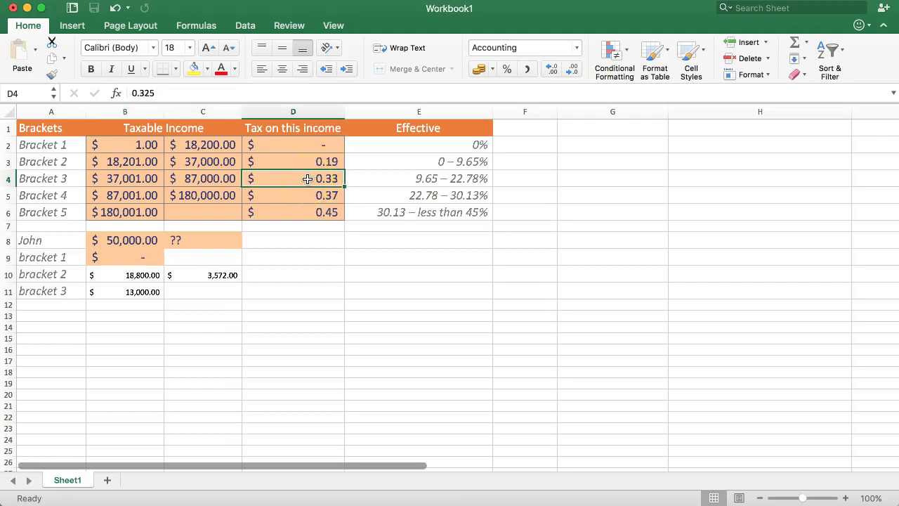
click(203, 288)
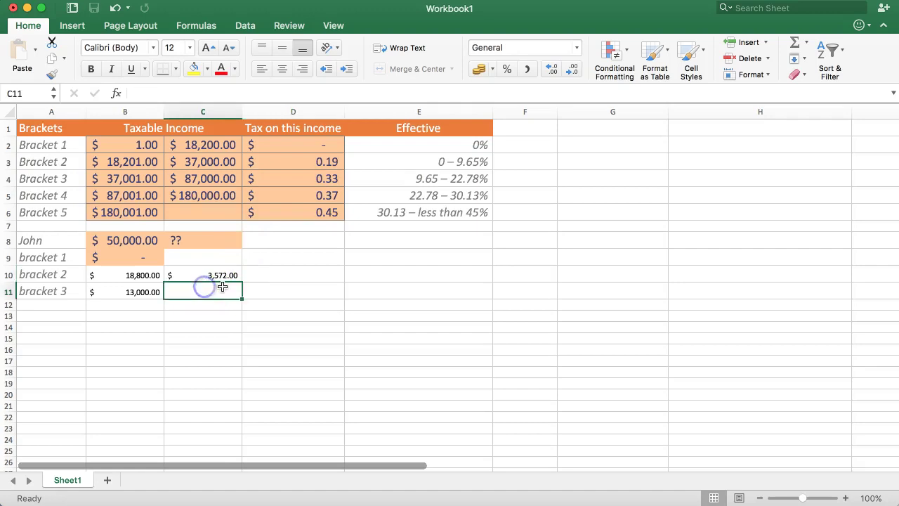
text(=)
click(133, 289)
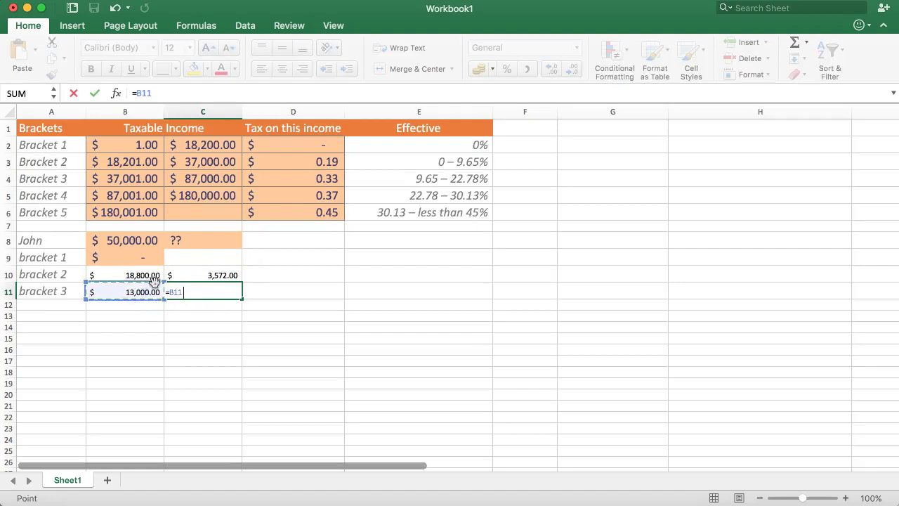
click(271, 194)
click(299, 173)
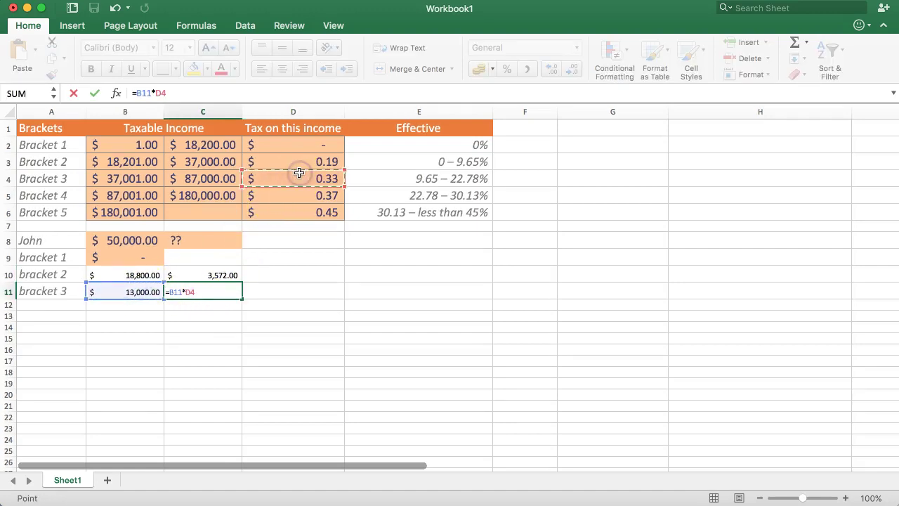
key(Return)
- Format both bracket taxes in C10:C11 as US-dollar accounting amounts
drag(224, 274, 220, 289)
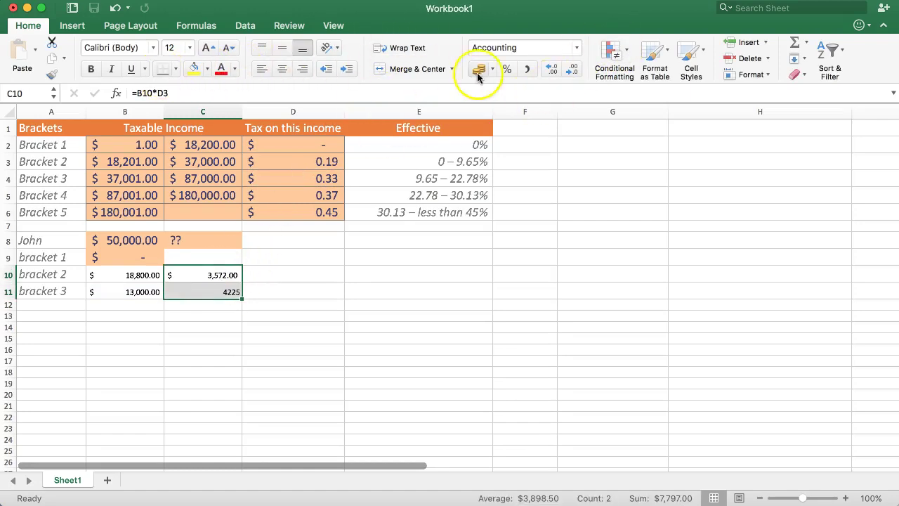
click(506, 69)
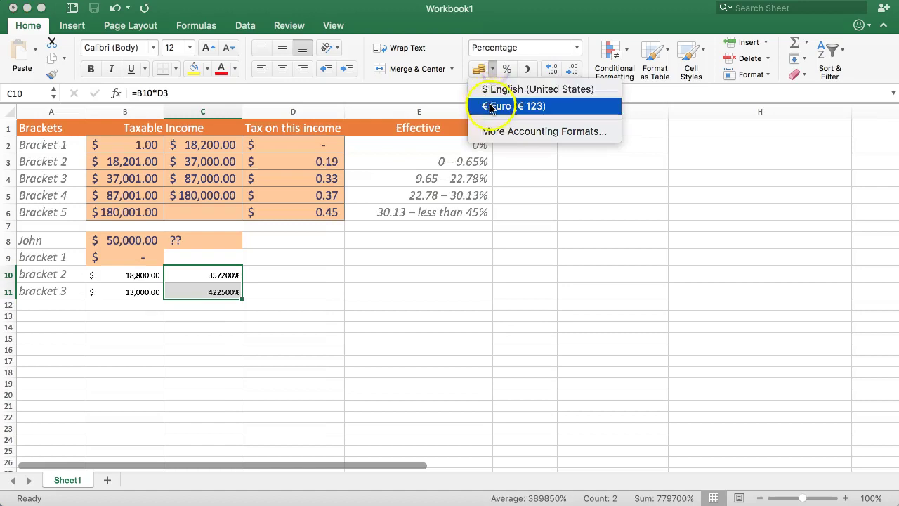
click(501, 89)
click(275, 280)
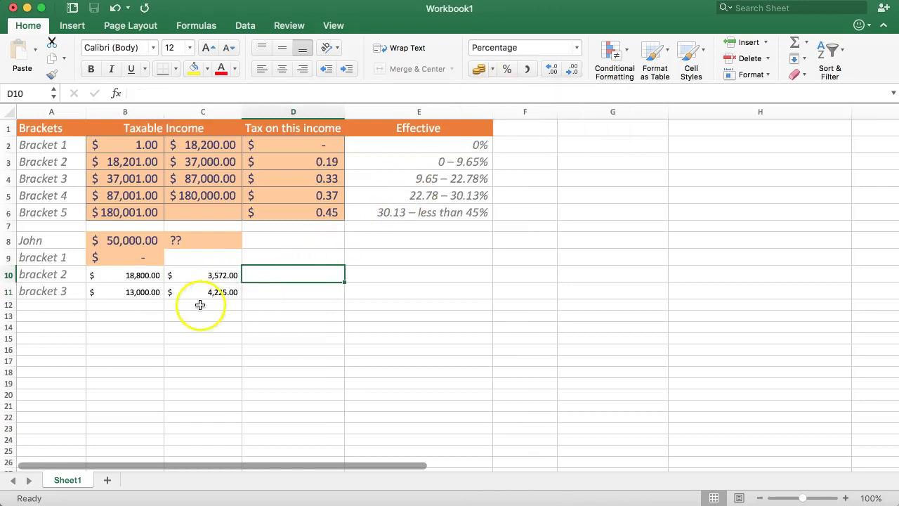
click(201, 305)
- AutoSum the bracket taxes to $7,797 in C12 and set the bracket rows to size 18
click(794, 43)
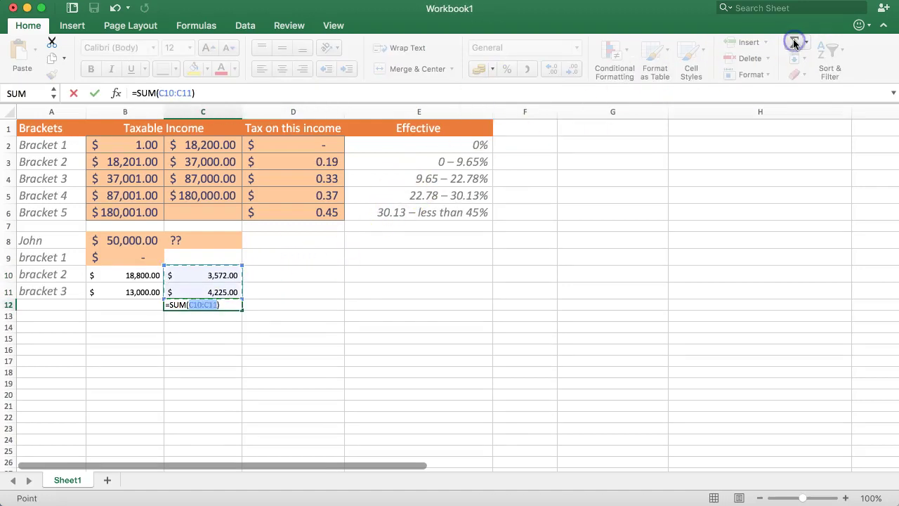
key(Return)
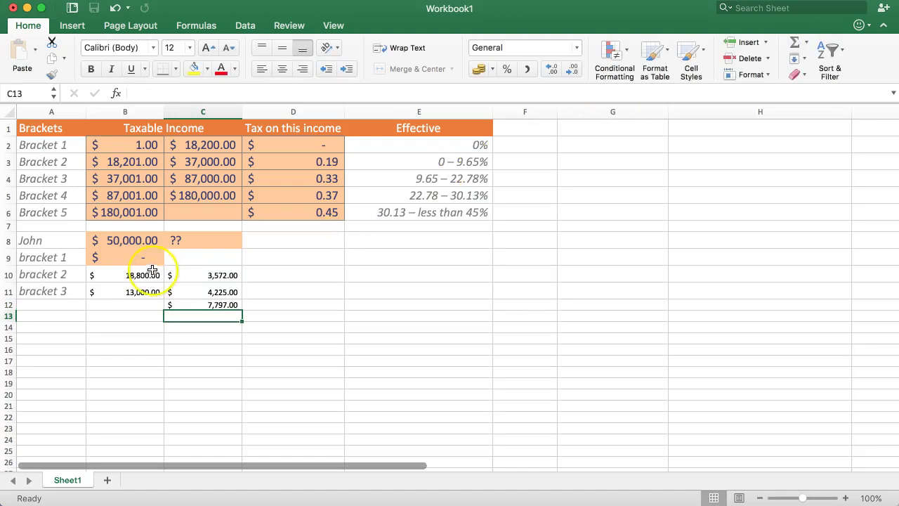
click(188, 291)
mouse_move(42, 274)
mouse_down()
mouse_move(125, 292)
mouse_move(49, 256)
mouse_move(215, 293)
mouse_move(218, 304)
mouse_up()
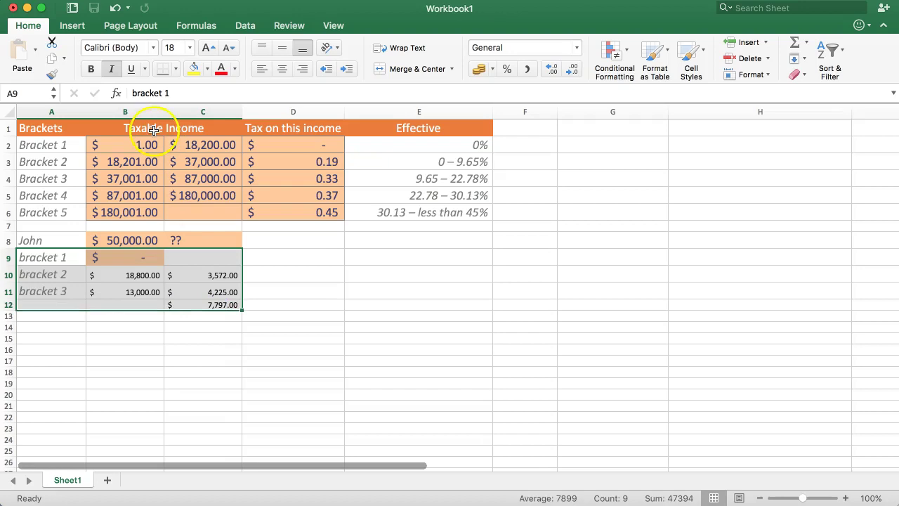
click(190, 47)
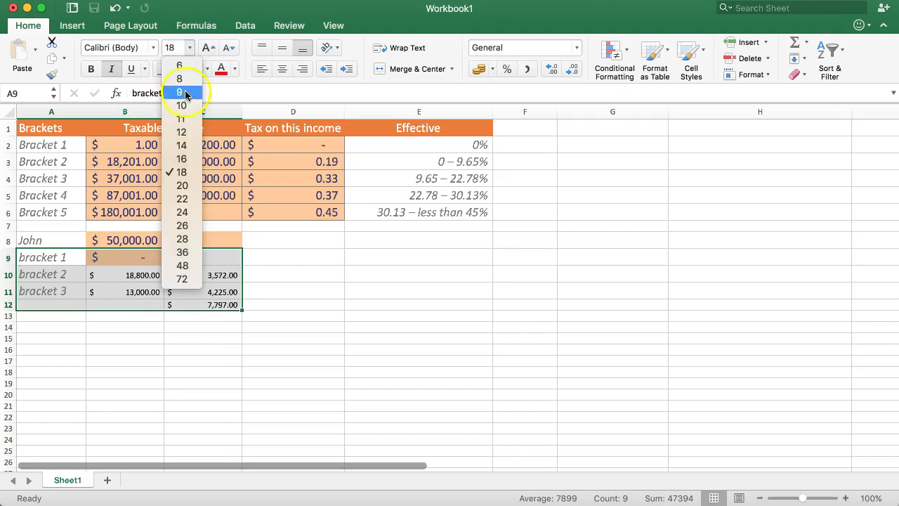
click(184, 173)
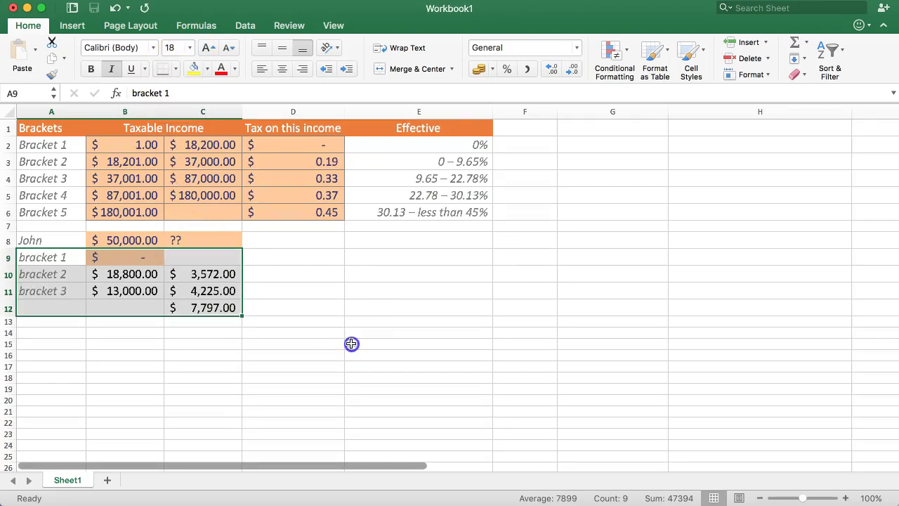
click(373, 291)
click(199, 308)
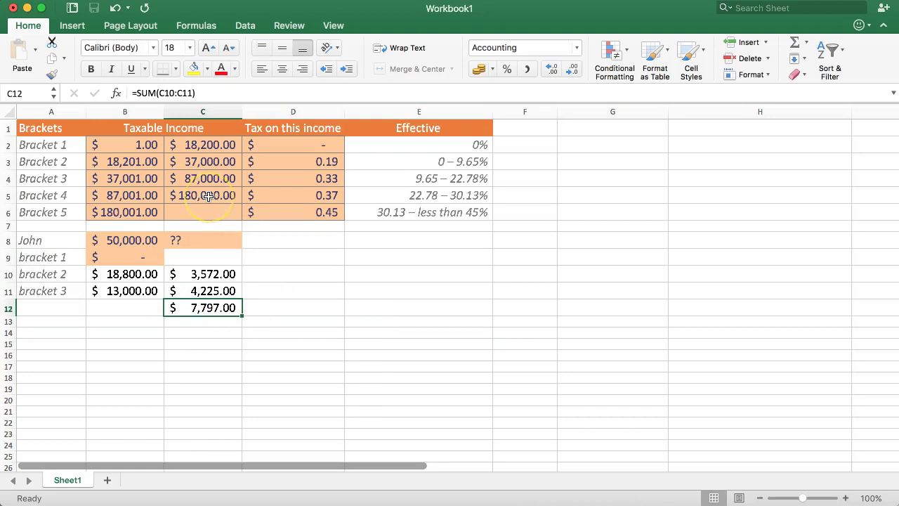
- Enter =C9+C10+C11 in C8 so John's total tax shows $7,797.00
click(183, 240)
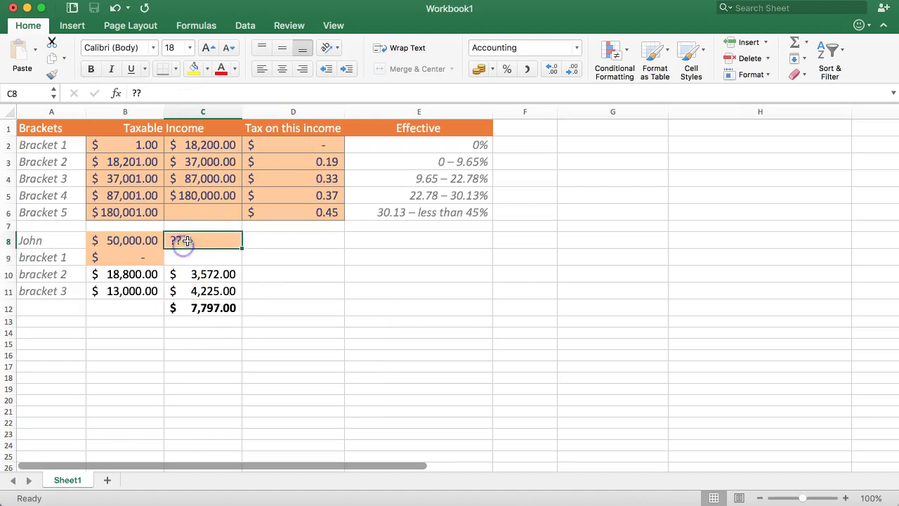
text(=)
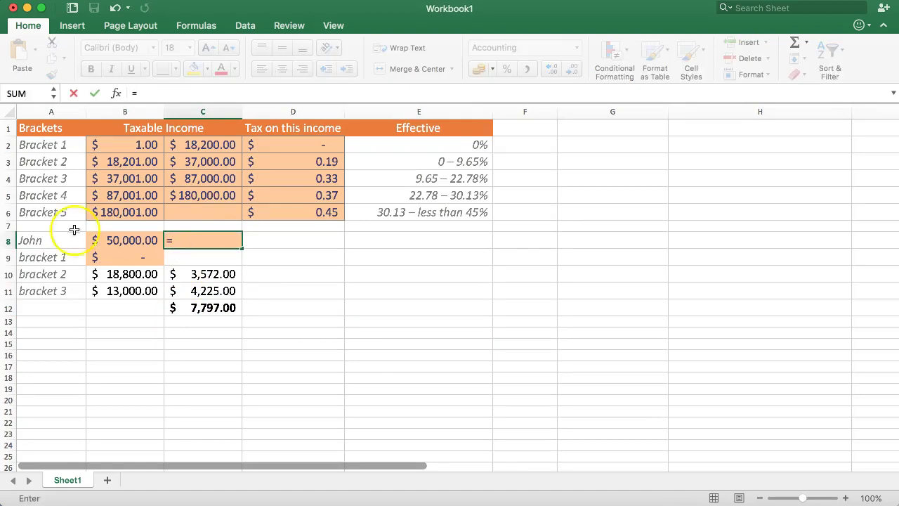
click(174, 255)
click(175, 256)
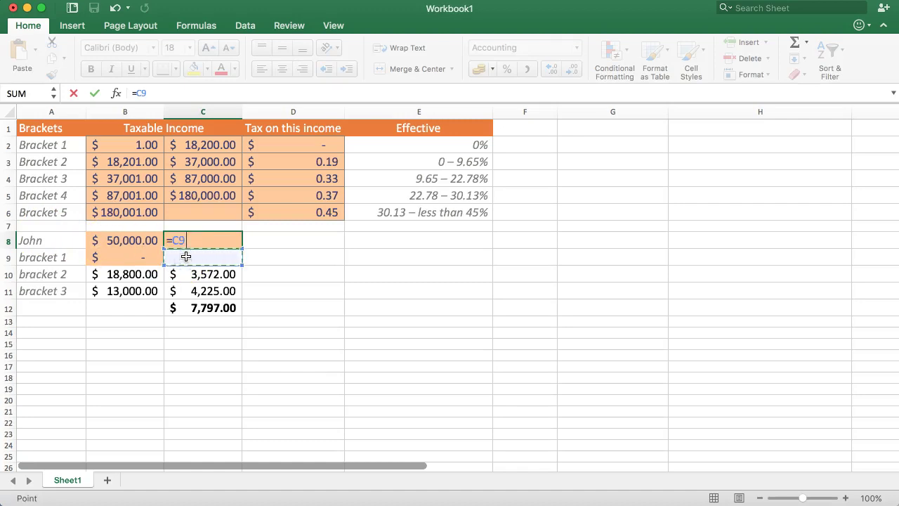
text(+)
click(179, 272)
text(+)
click(186, 288)
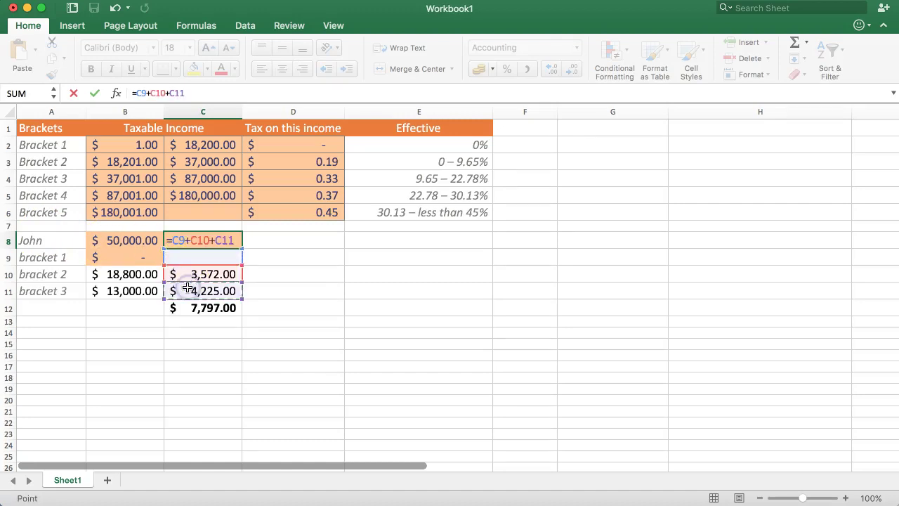
key(Return)
- Record 0 as bracket 1's tax in C9
click(206, 257)
text(0)
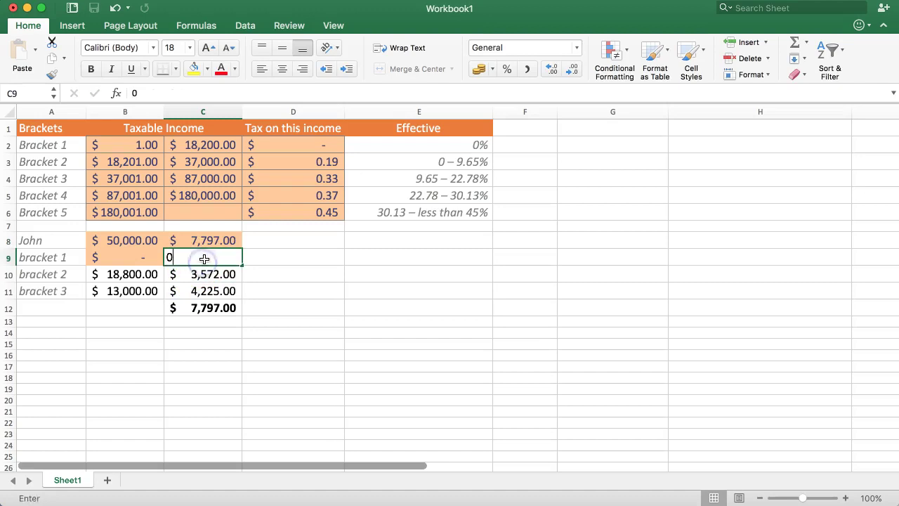
key(Return)
drag(126, 144, 404, 145)
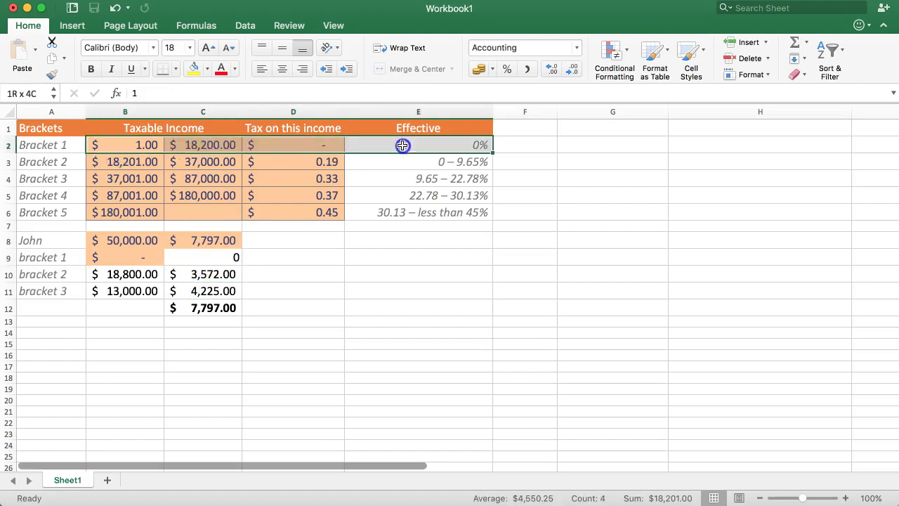
- Delete the separate total in C12
click(204, 290)
click(187, 311)
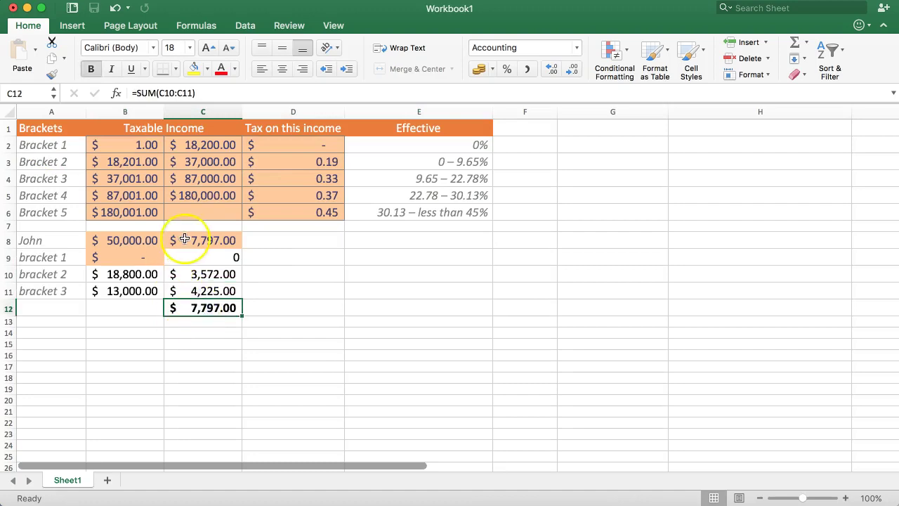
key(Delete)
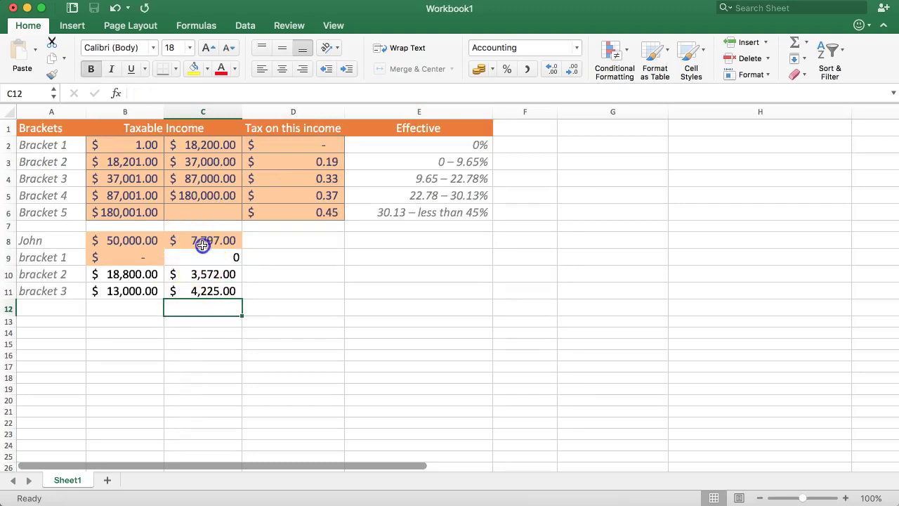
click(201, 240)
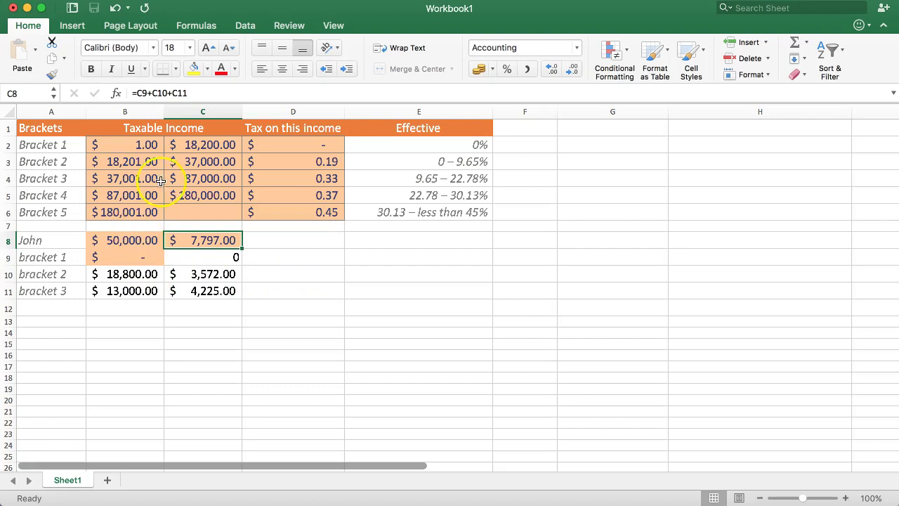
drag(132, 143, 127, 213)
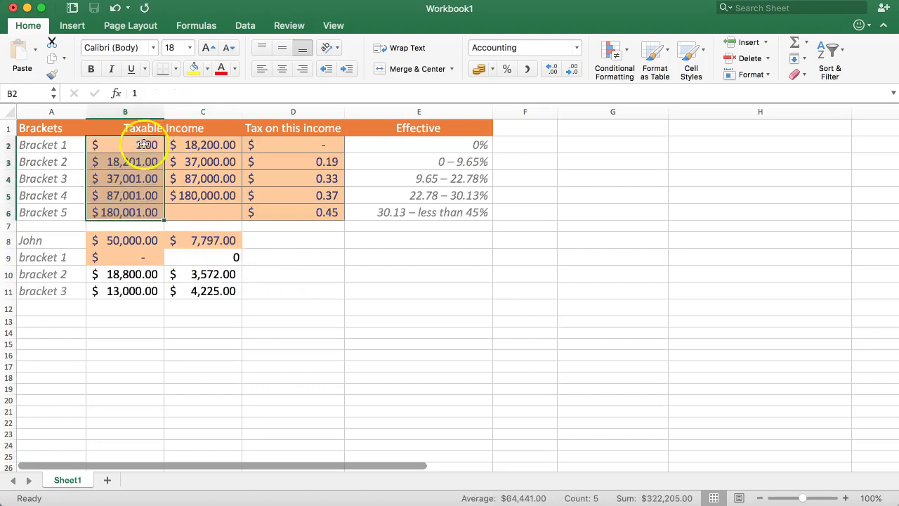
click(257, 164)
click(268, 181)
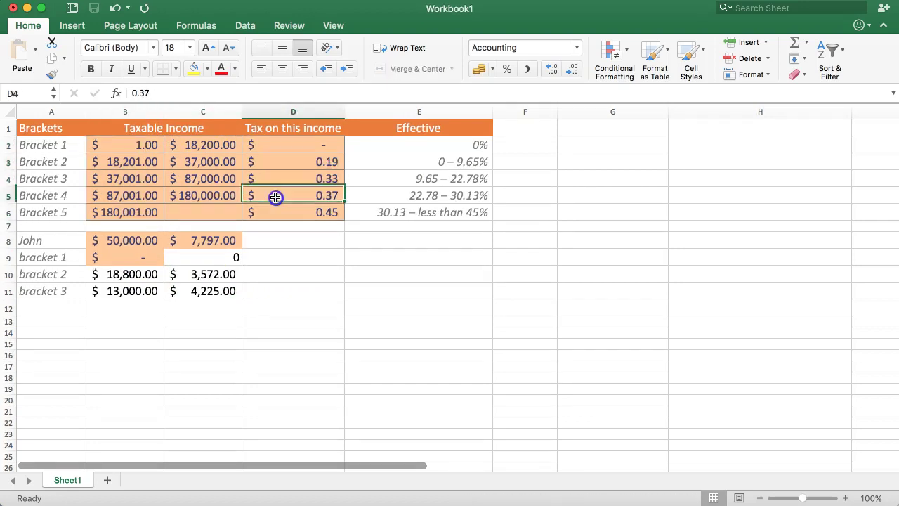
click(276, 198)
click(292, 196)
click(297, 177)
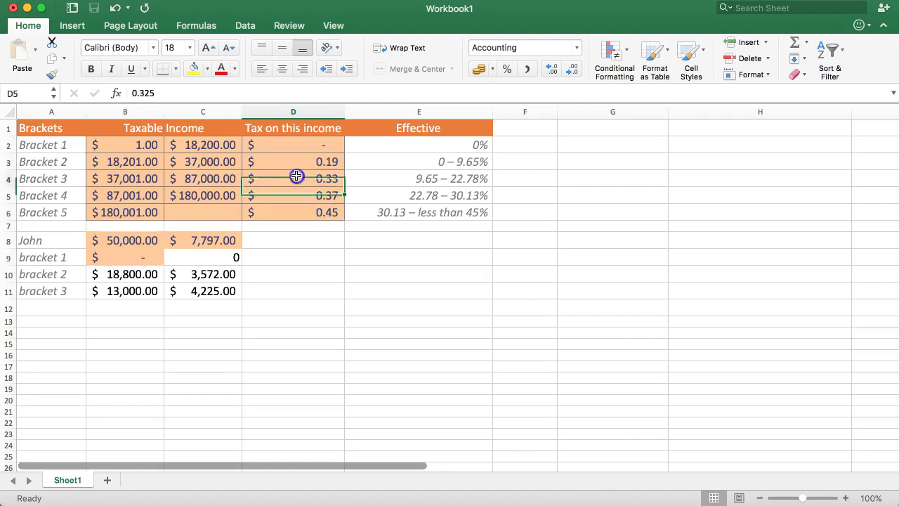
click(301, 165)
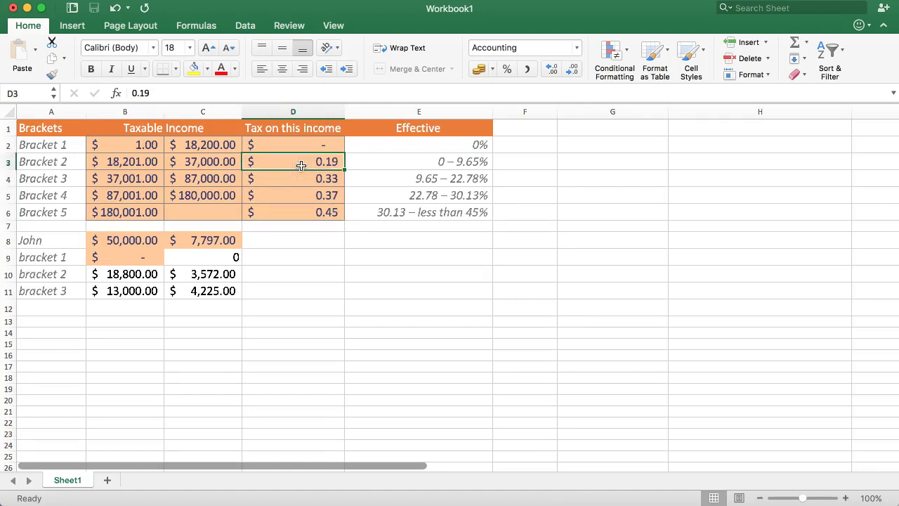